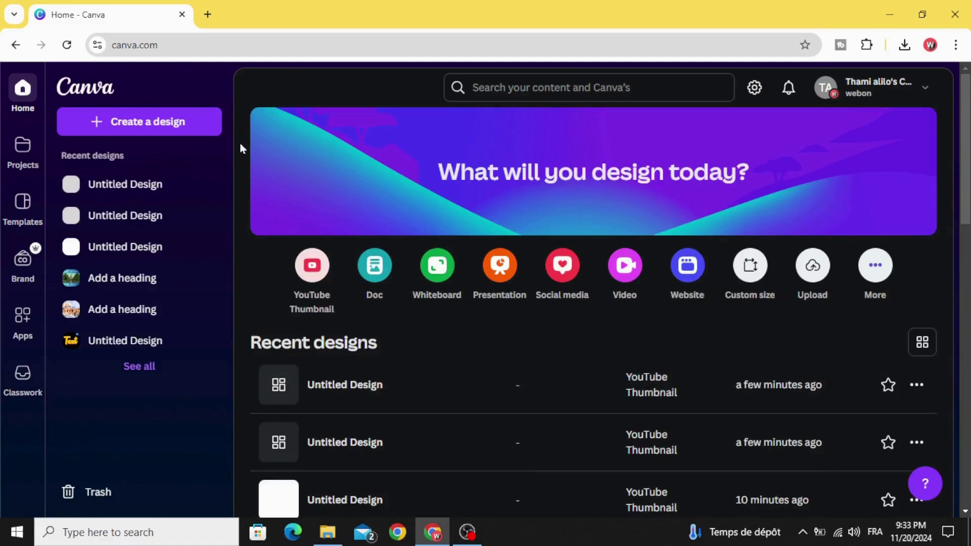
- Create a new YouTube Thumbnail design with a turquoise #5ce1e6 page background
left_click(309, 277)
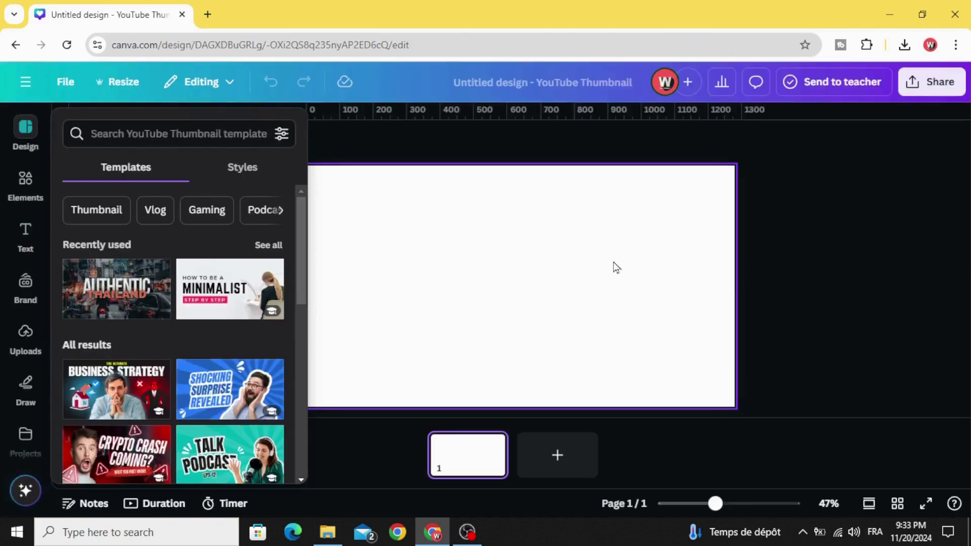
left_click(488, 287)
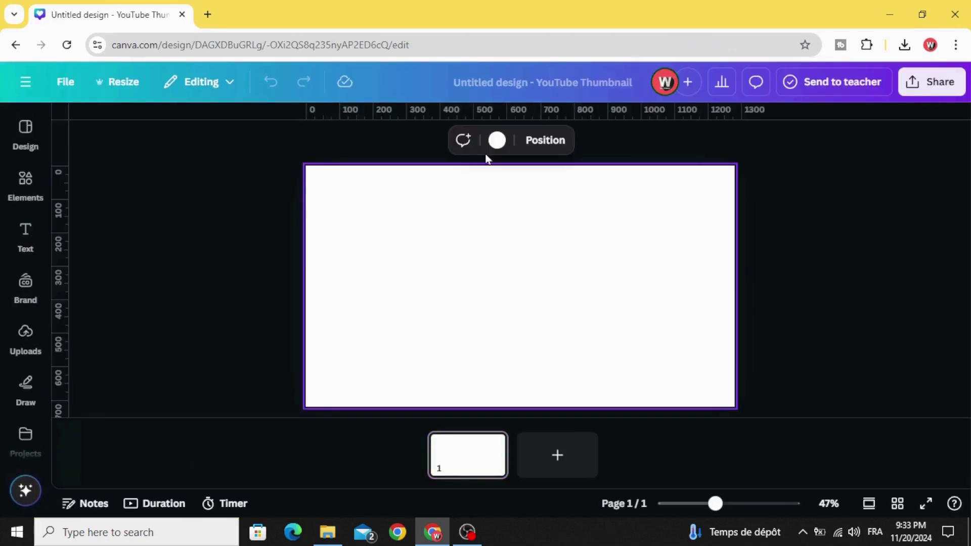
left_click(497, 142)
scroll(235, 365, "down", 3)
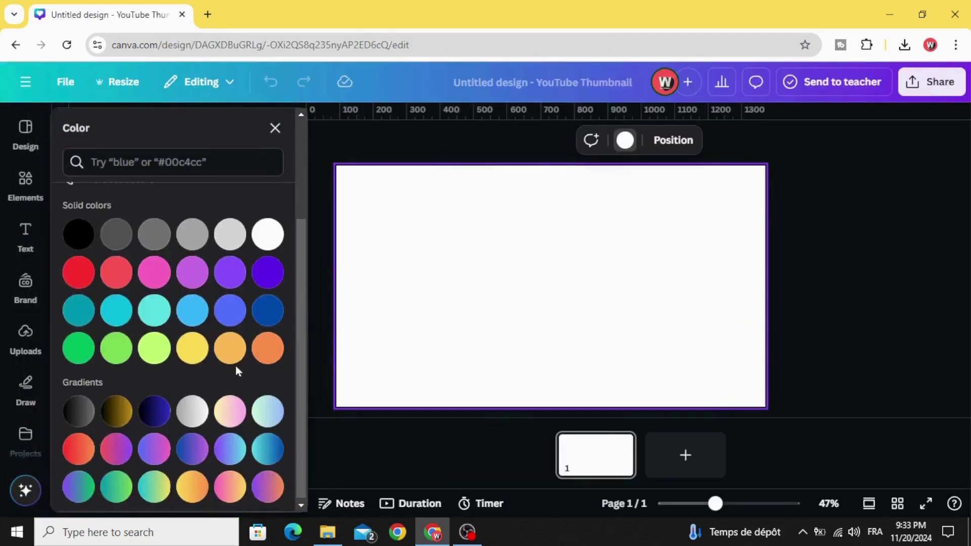
left_click(154, 311)
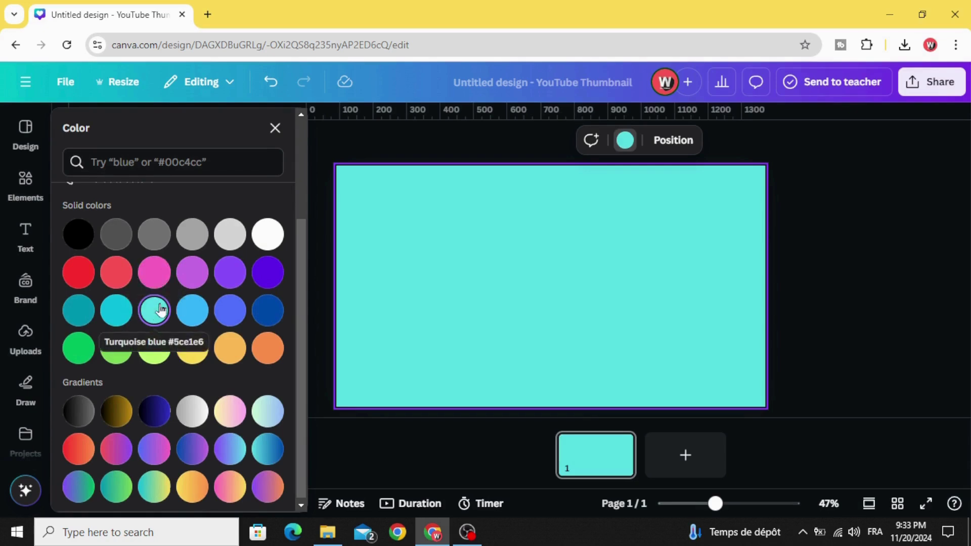
left_click(20, 337)
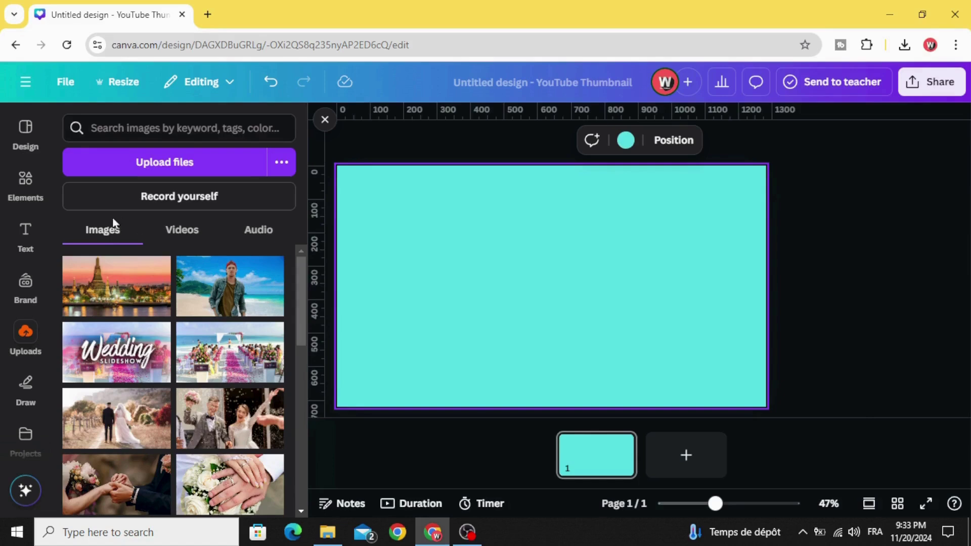
- Place the temple photo with corner rounding 100 and a white solid border of weight 15
left_click_drag(122, 296, 501, 299)
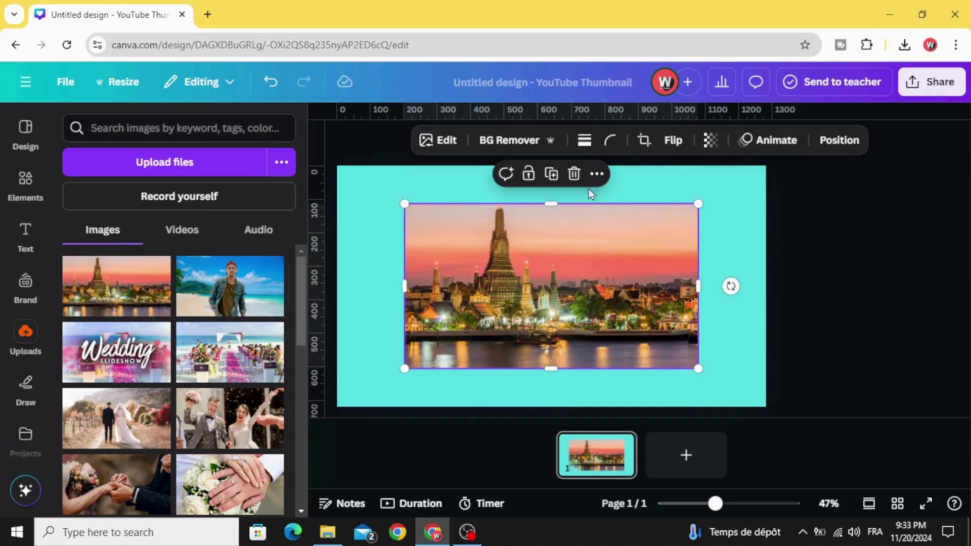
left_click(611, 143)
left_click_drag(553, 203, 667, 202)
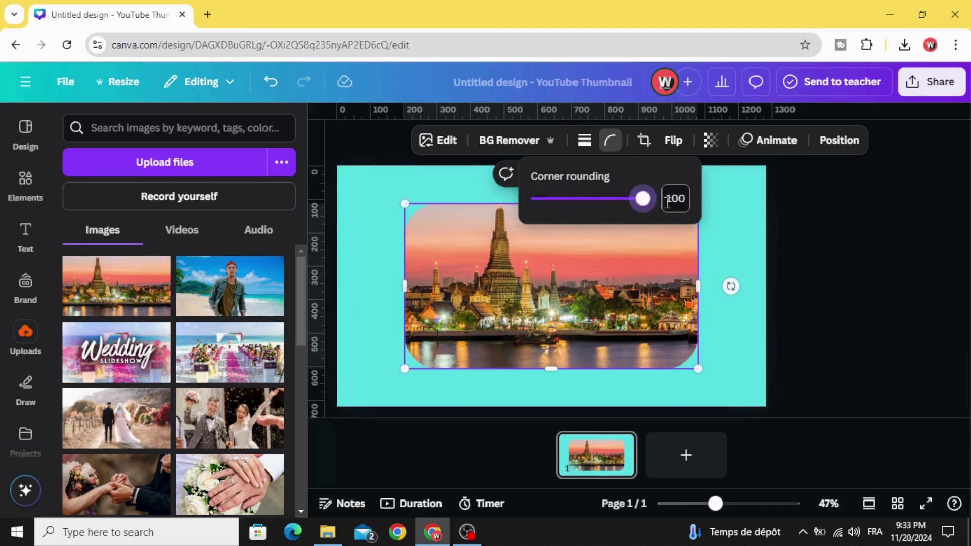
left_click(585, 142)
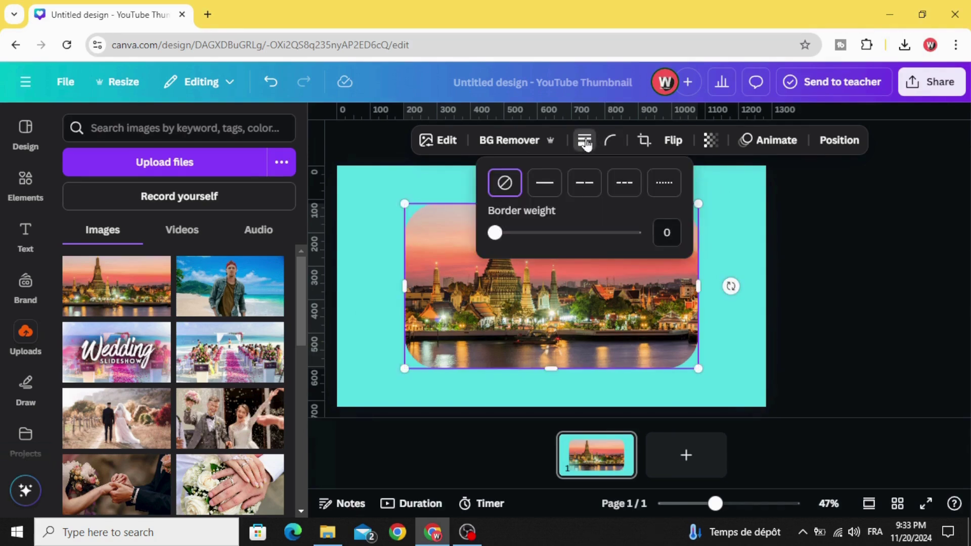
left_click_drag(496, 233, 516, 233)
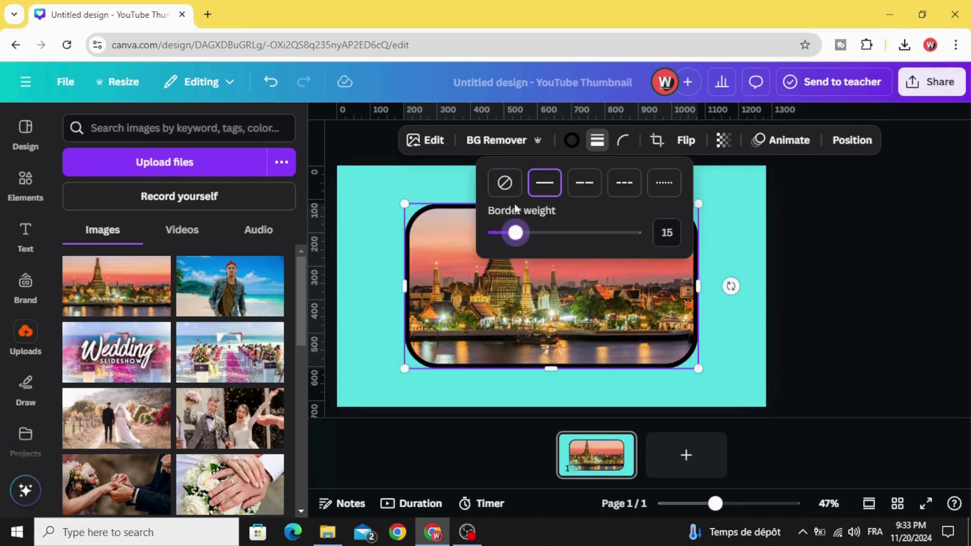
left_click(572, 141)
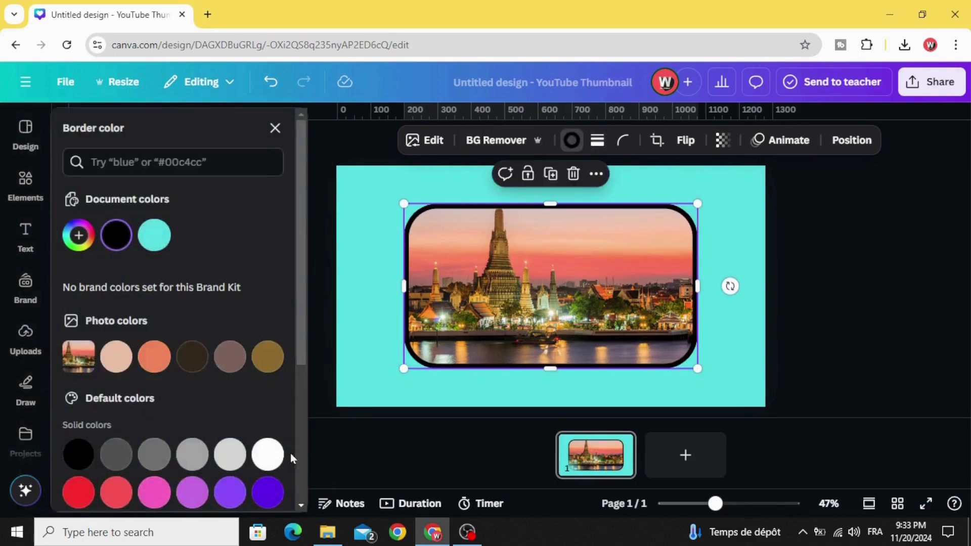
left_click(267, 454)
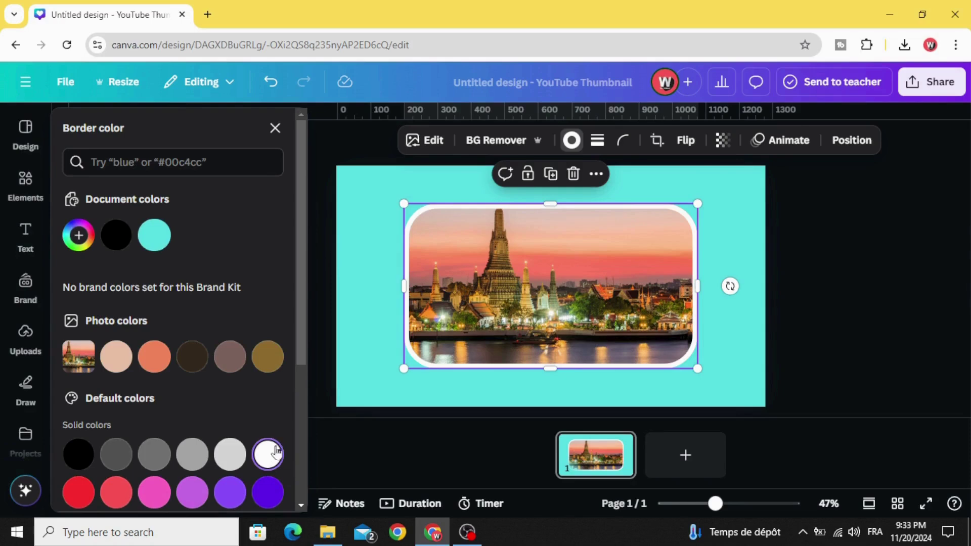
- Add a heading text box reading THAILAND
left_click(387, 298)
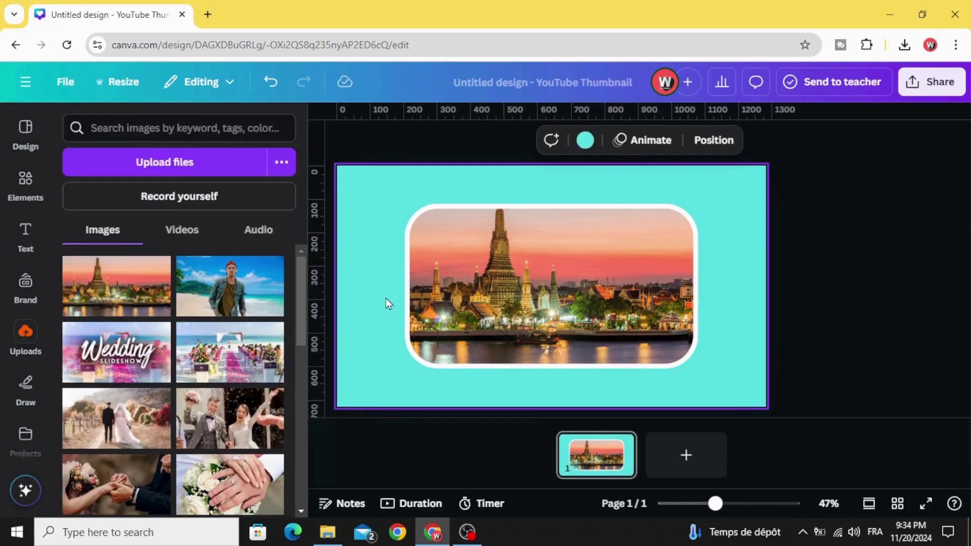
left_click(24, 233)
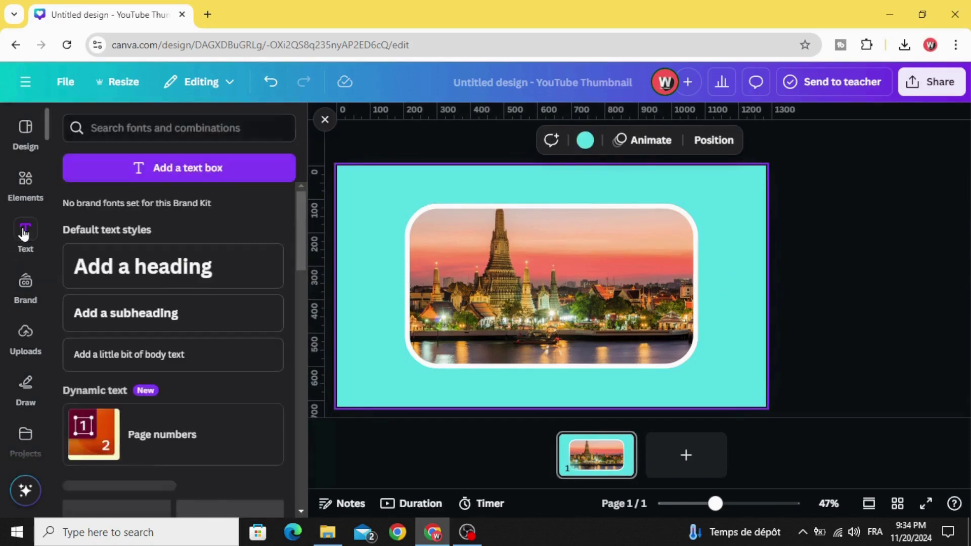
left_click(92, 270)
type("TH")
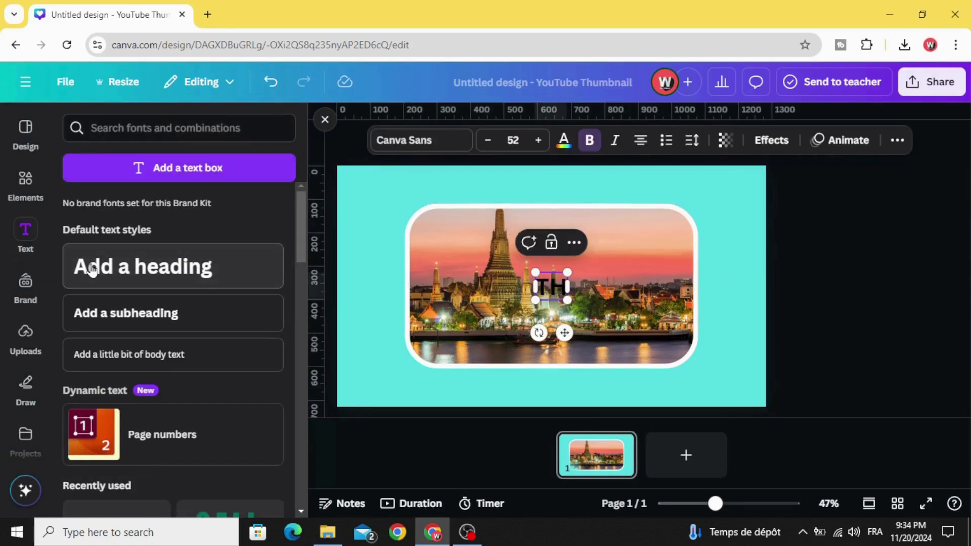
type("AI")
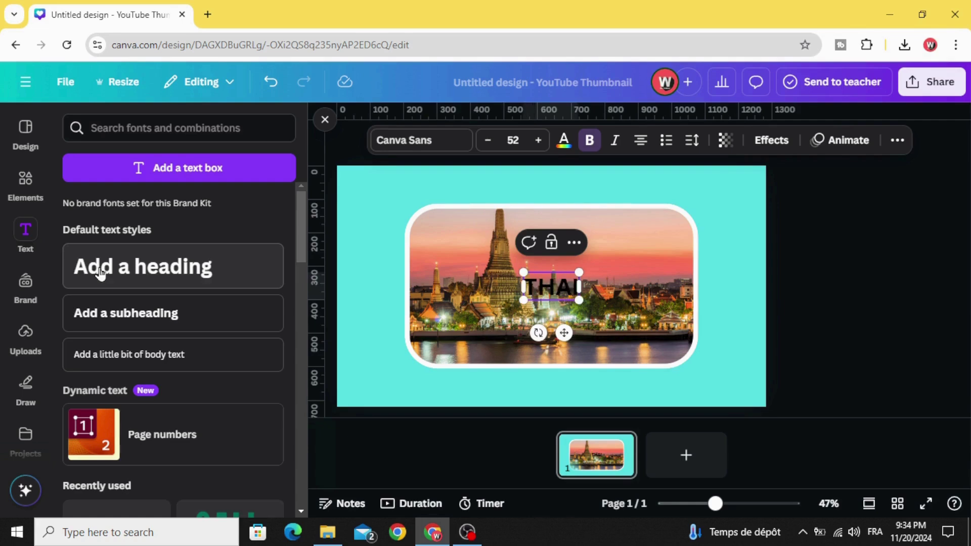
type("LAND")
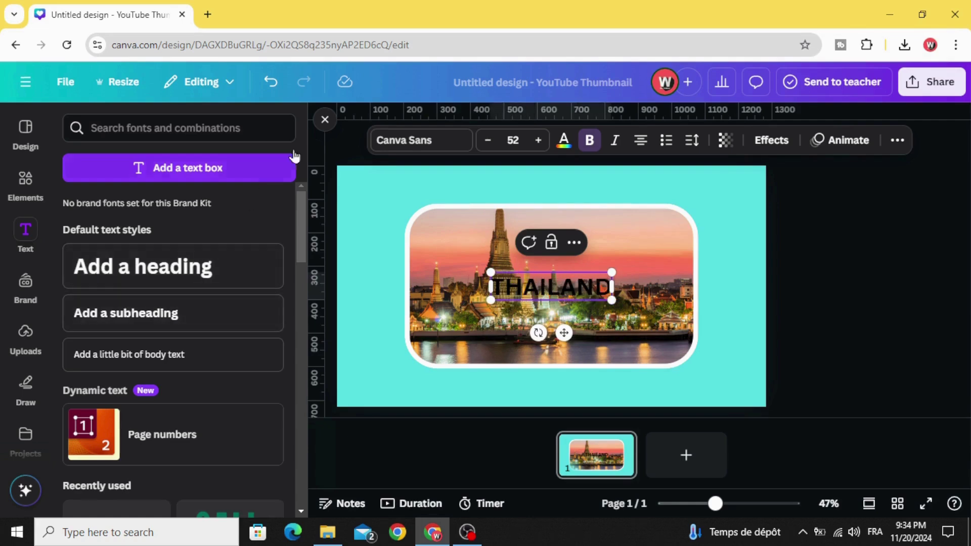
- Set THAILAND in the Anton font and enlarge it to span the photo
left_click(407, 141)
left_click(183, 197)
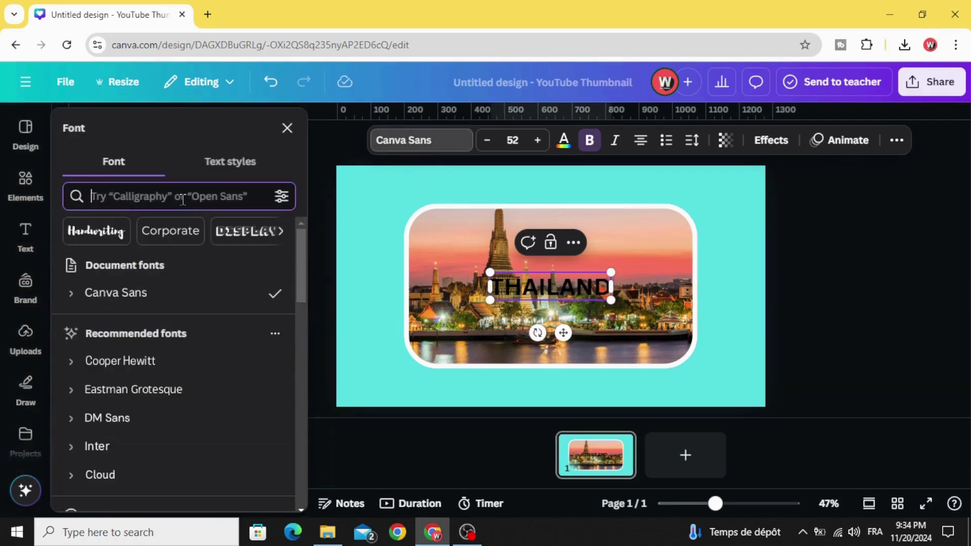
type("ANT")
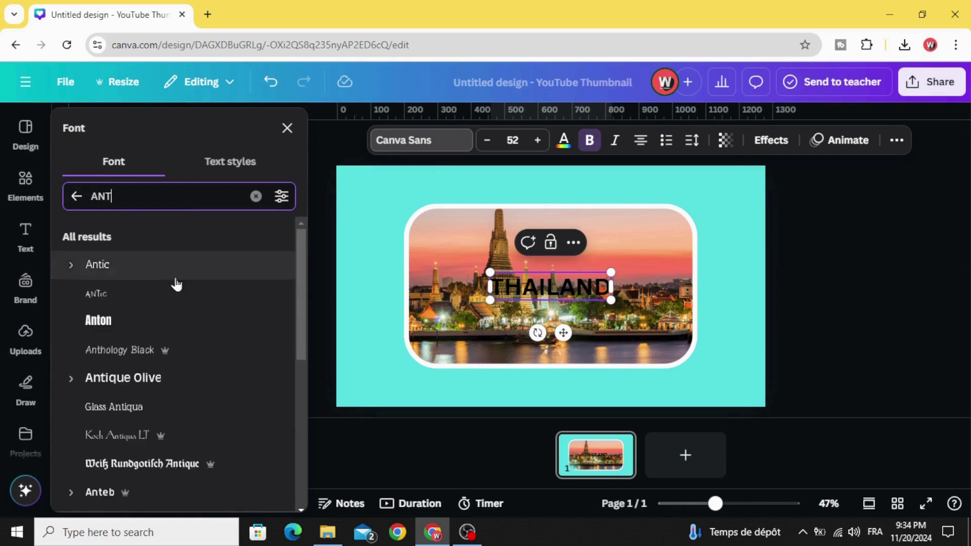
left_click(178, 322)
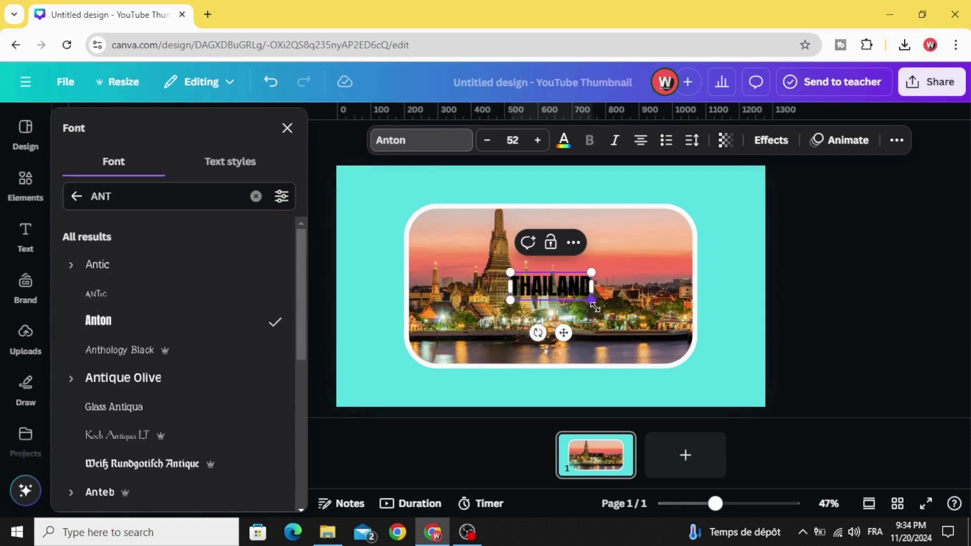
left_click_drag(593, 301, 713, 339)
left_click_drag(447, 271, 419, 222)
- Make the THAILAND text white
left_click(563, 142)
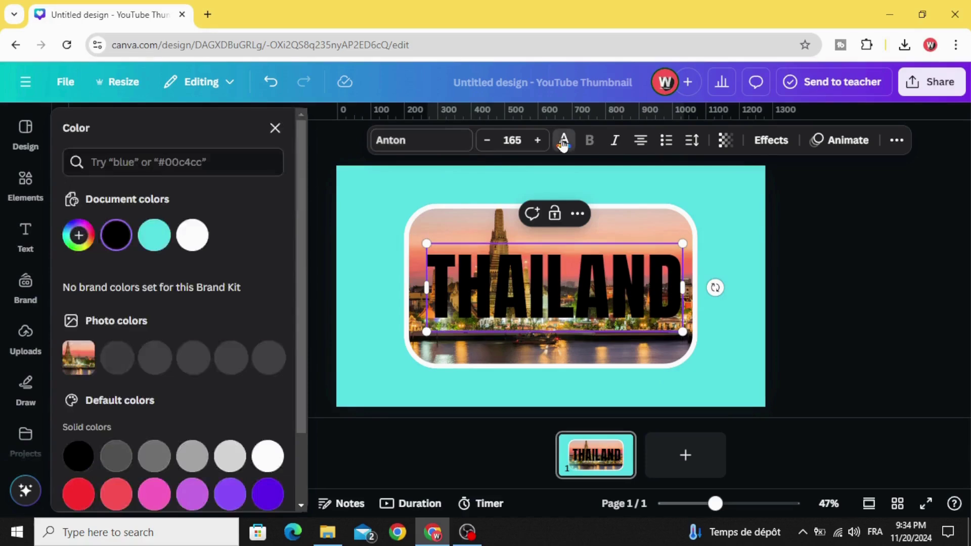
left_click(193, 236)
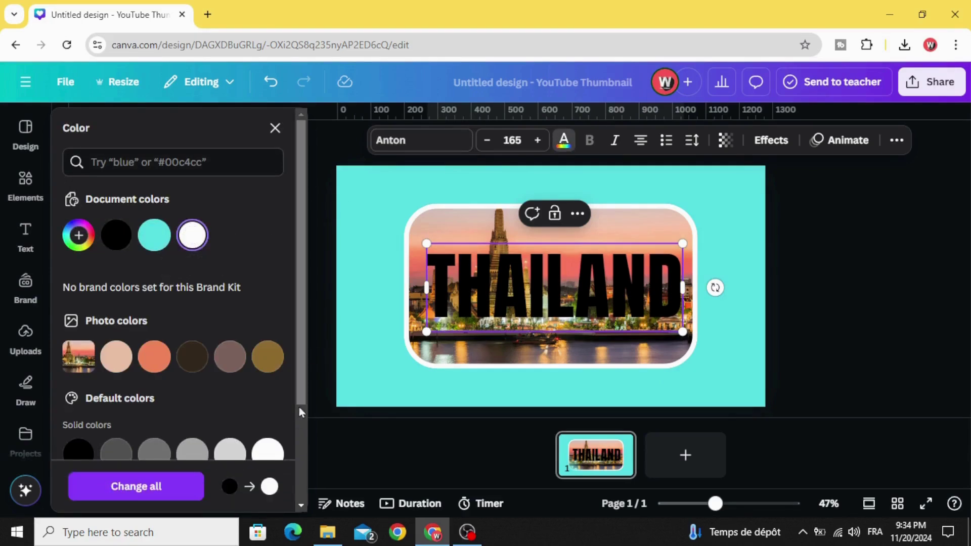
left_click(358, 339)
left_click(505, 284)
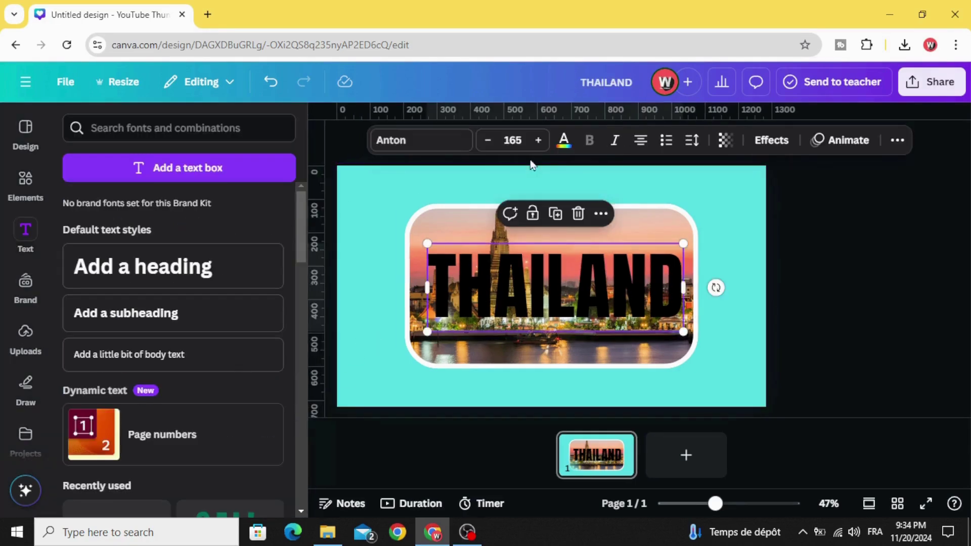
left_click(563, 140)
left_click(192, 235)
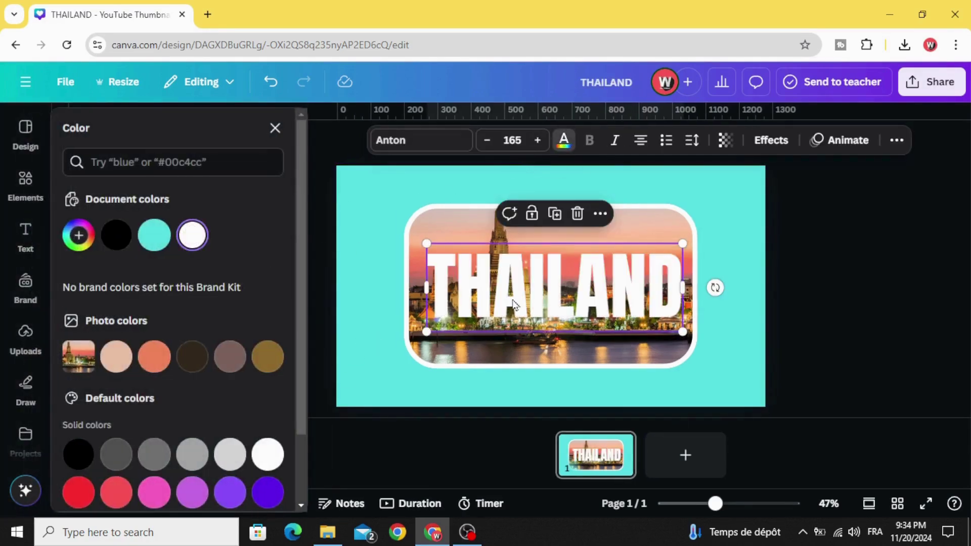
- Apply the Lift effect at intensity 100 and centre THAILAND over the photo
left_click(771, 140)
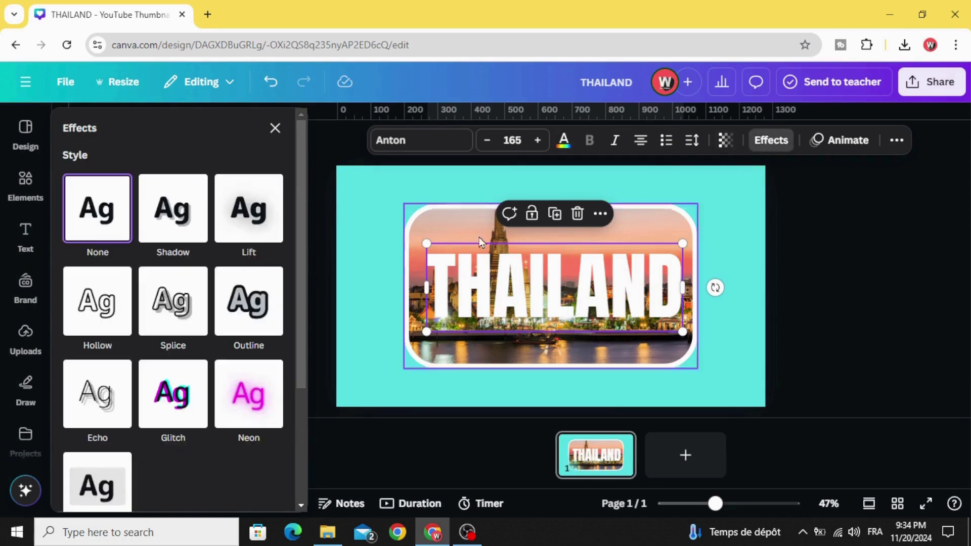
left_click(270, 212)
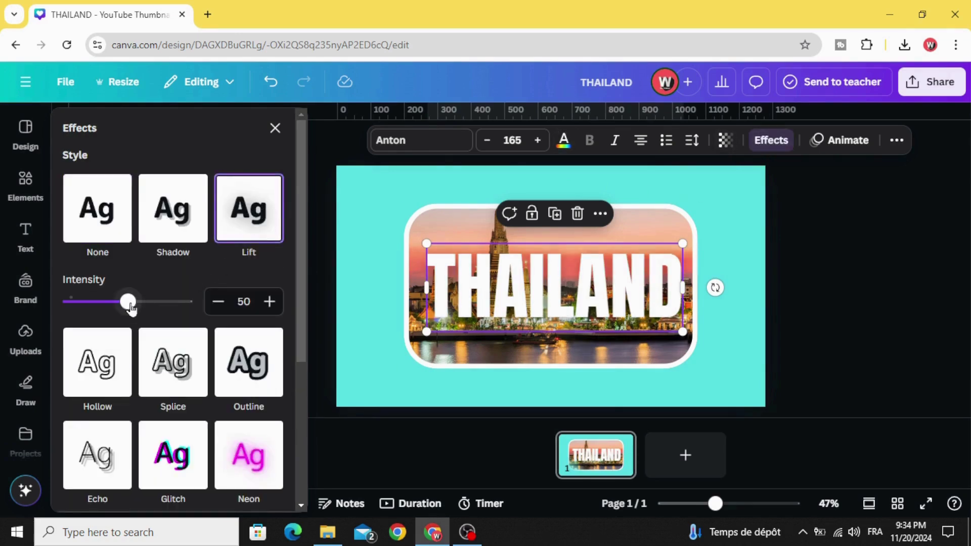
left_click_drag(127, 302, 250, 306)
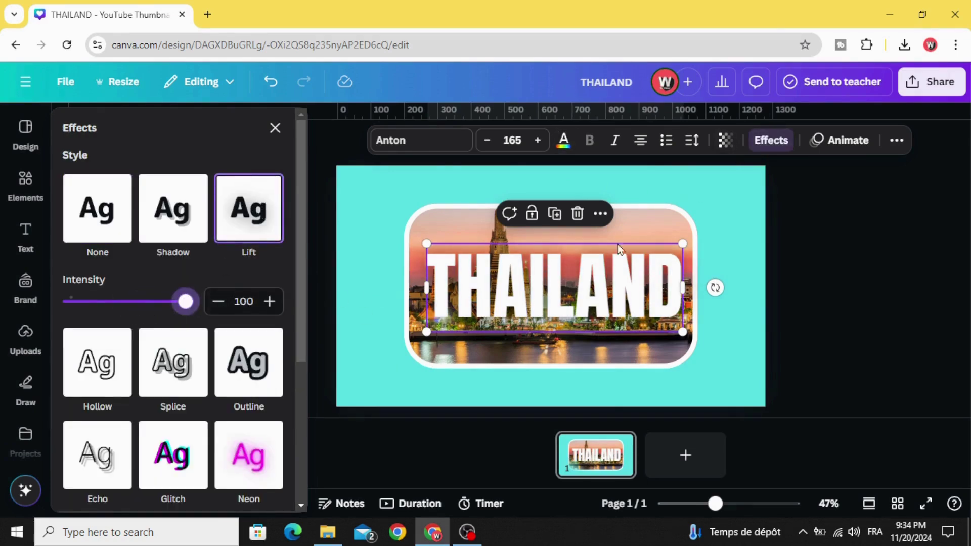
left_click(719, 205)
left_click_drag(581, 284, 583, 285)
- Select the photo card with its THAILAND title, enlarge it and centre it
left_click(724, 243)
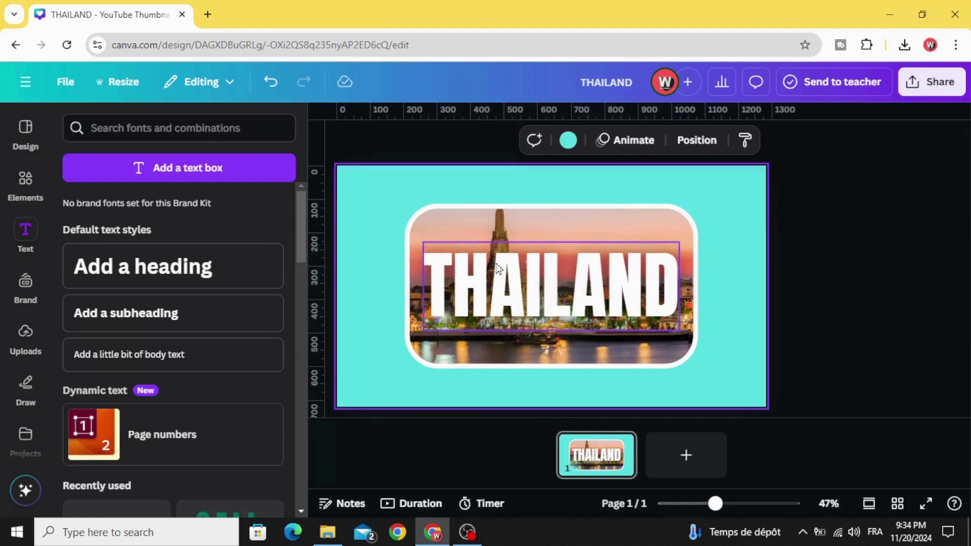
left_click_drag(372, 183, 713, 403)
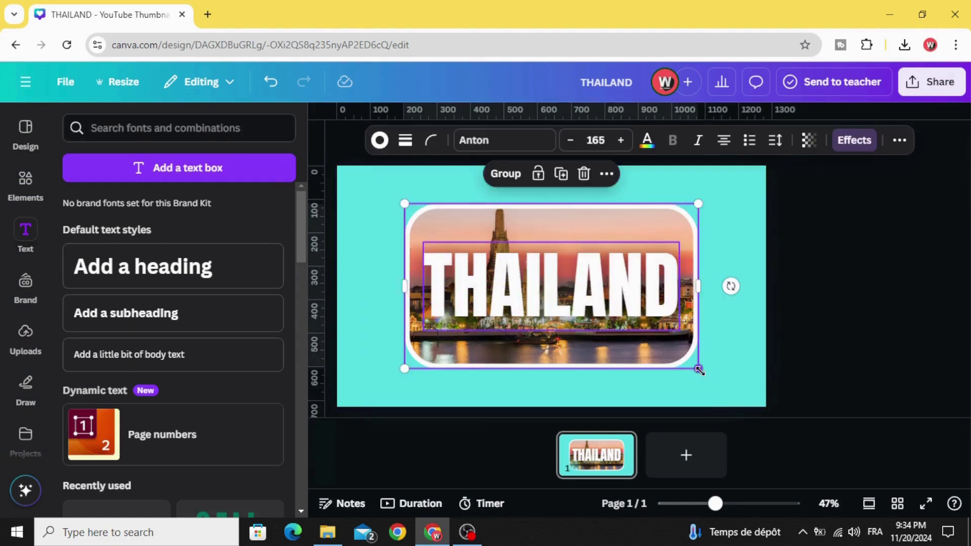
left_click_drag(699, 371, 652, 375)
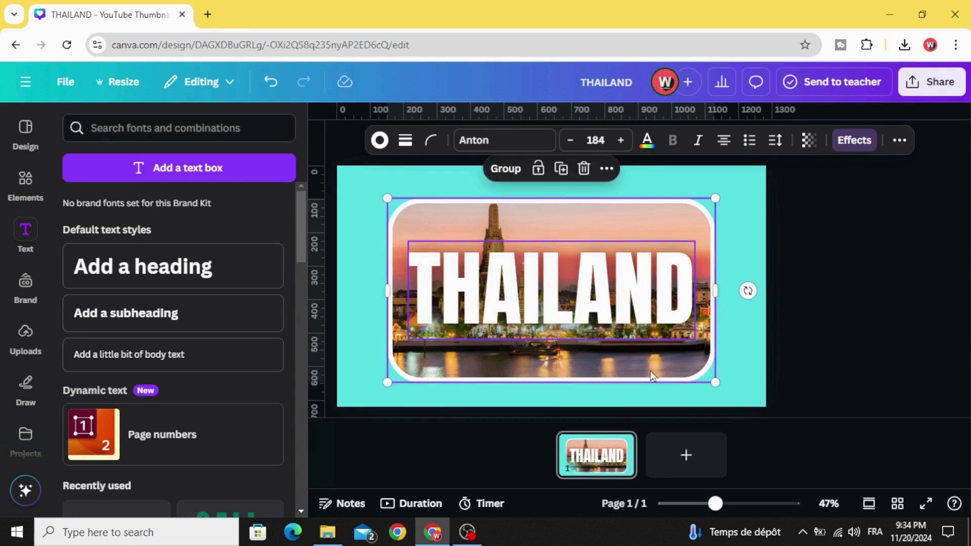
- Download the design as a PNG with a transparent background
left_click(932, 81)
left_click(721, 372)
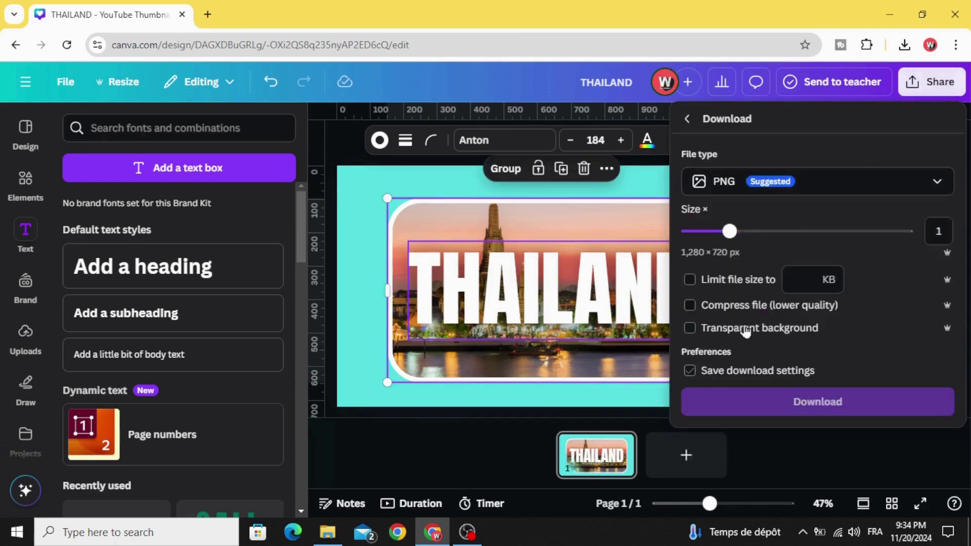
left_click(690, 306)
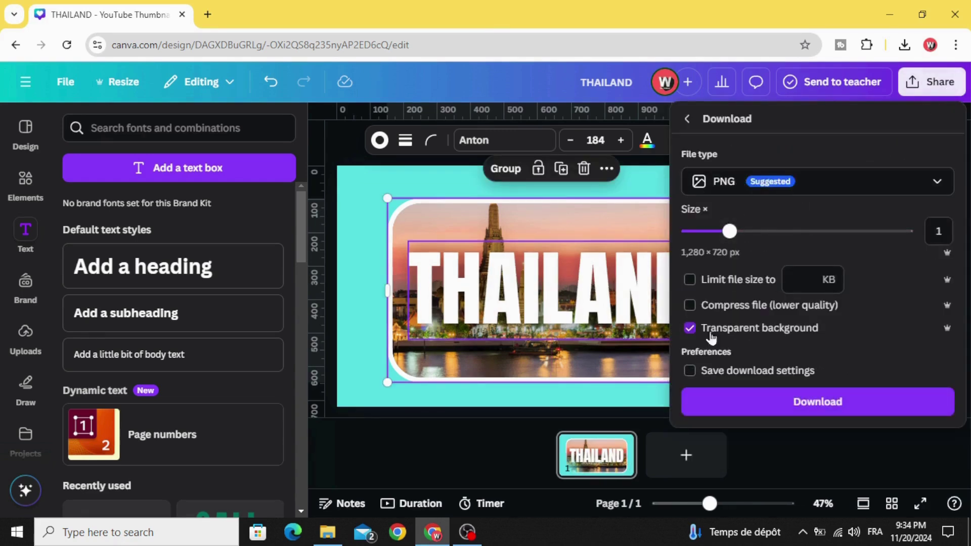
left_click(831, 401)
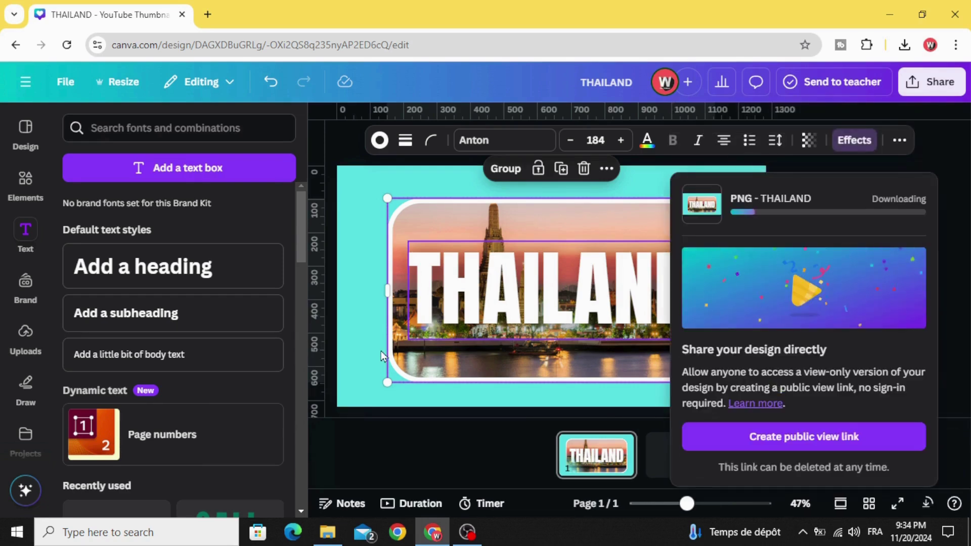
left_click(355, 316)
- Delete the THAILAND card and its text from the page
left_click(355, 317)
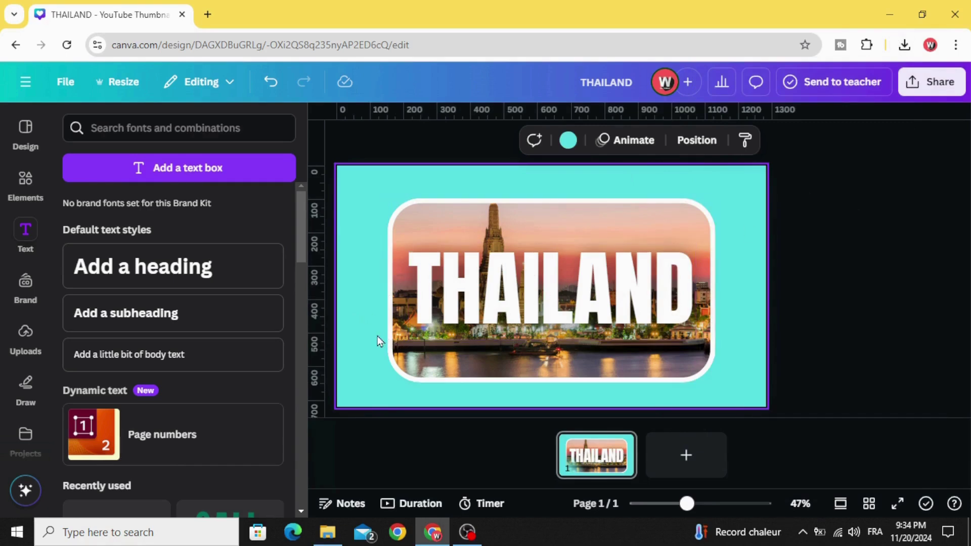
left_click_drag(836, 172, 508, 346)
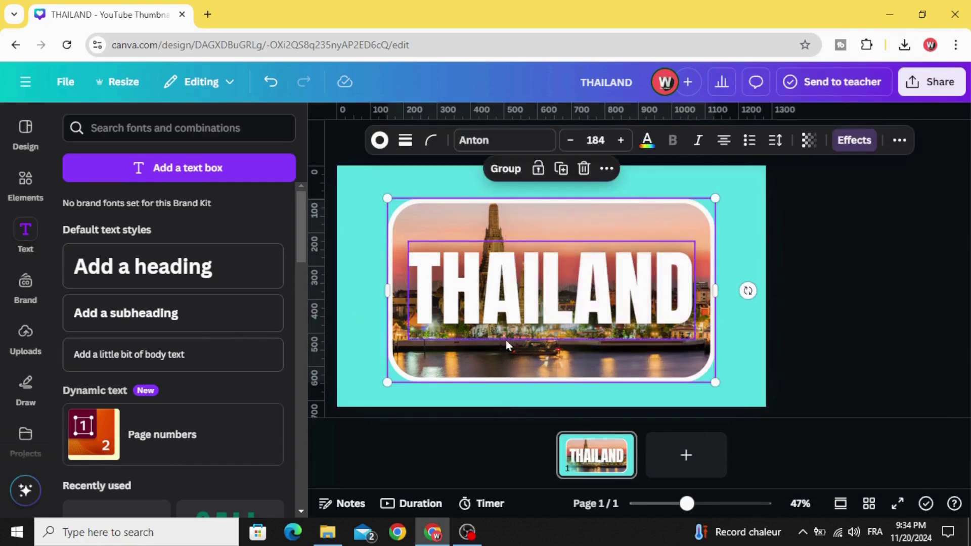
left_click(583, 169)
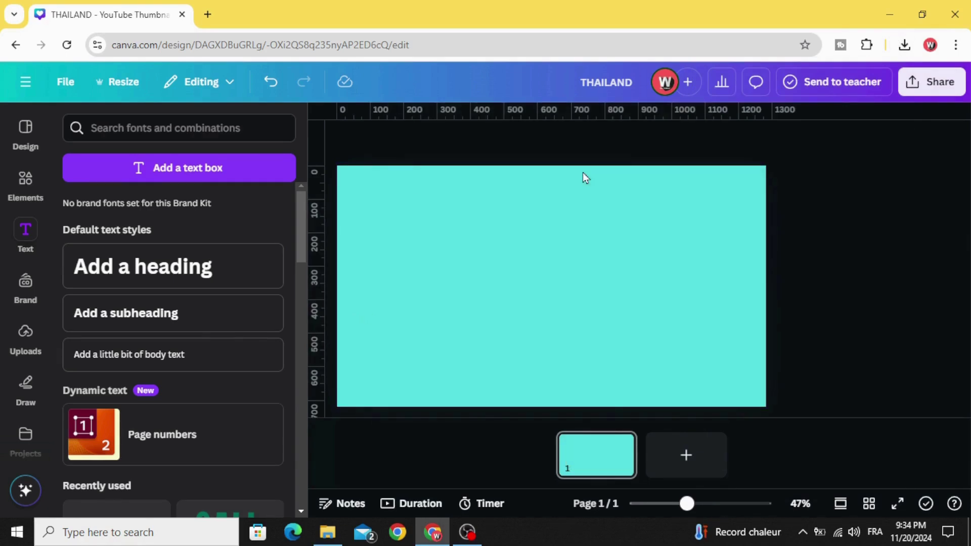
- Place the uploaded beach photo of the man and stretch it to fill 1280×720
left_click(25, 334)
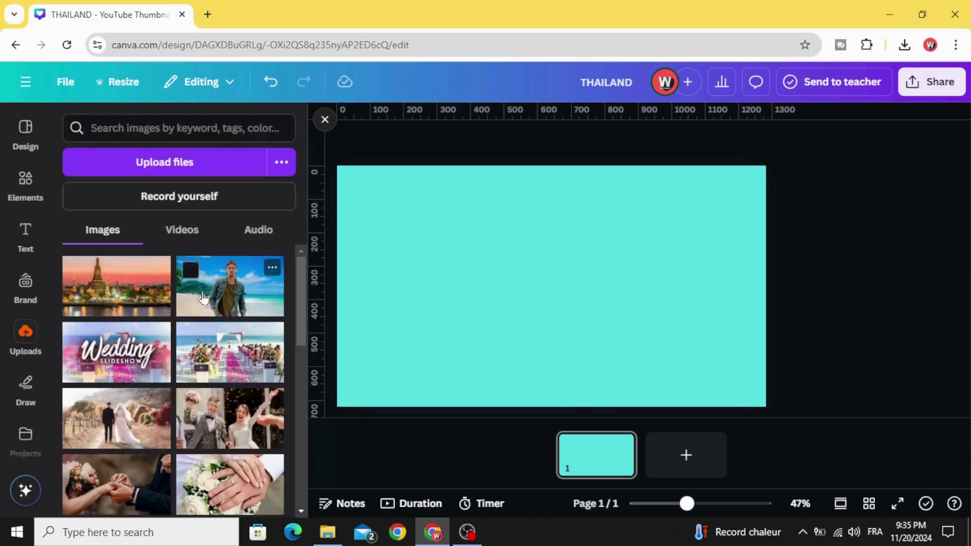
left_click_drag(231, 293, 458, 273)
left_click_drag(574, 312, 501, 249)
left_click_drag(657, 348, 765, 407)
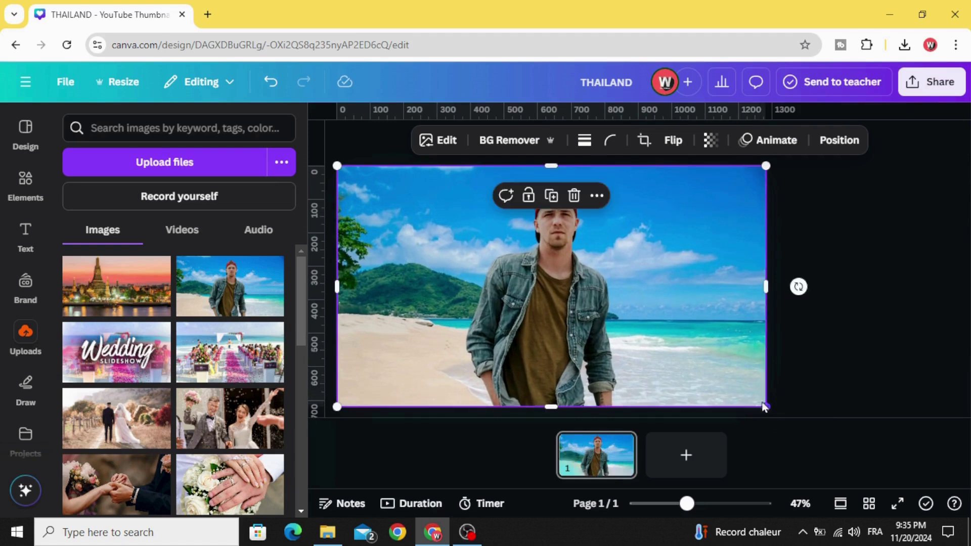
- Use Magic Grab to cut the man out of the beach photo as a separate element
left_click(447, 141)
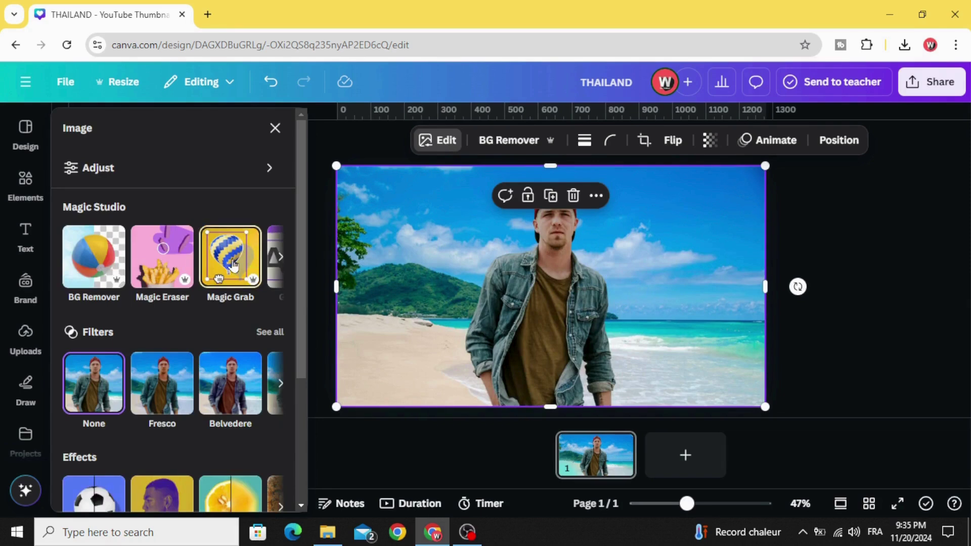
left_click(232, 260)
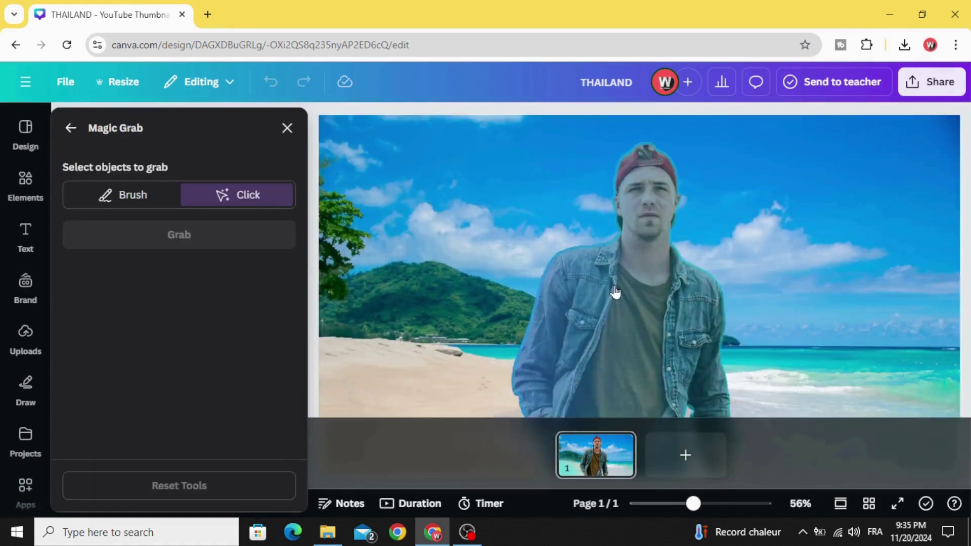
left_click(630, 303)
left_click(629, 304)
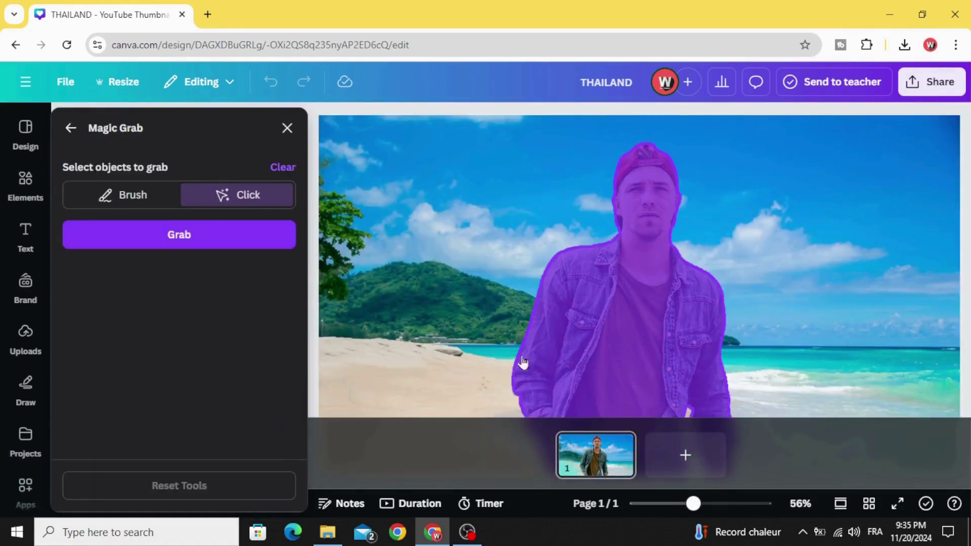
left_click(188, 240)
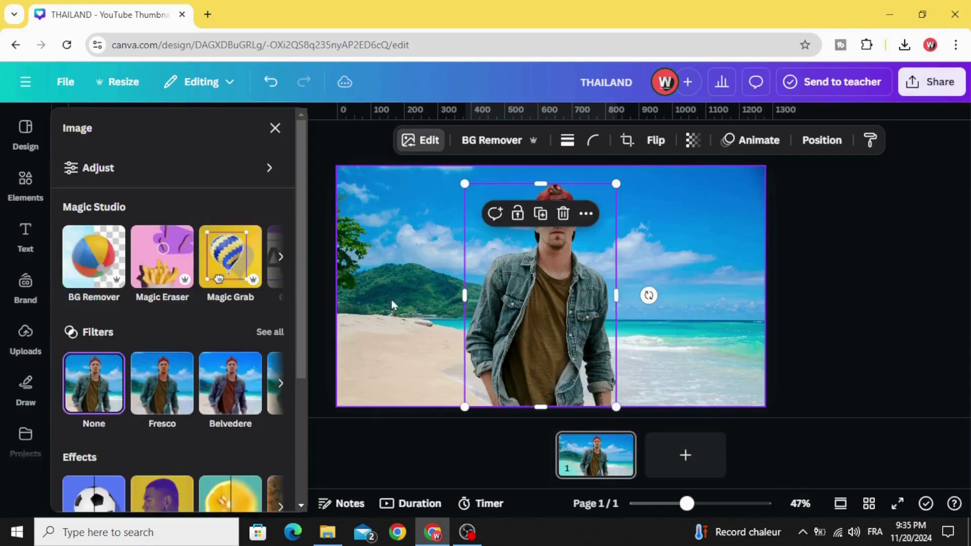
left_click(678, 281)
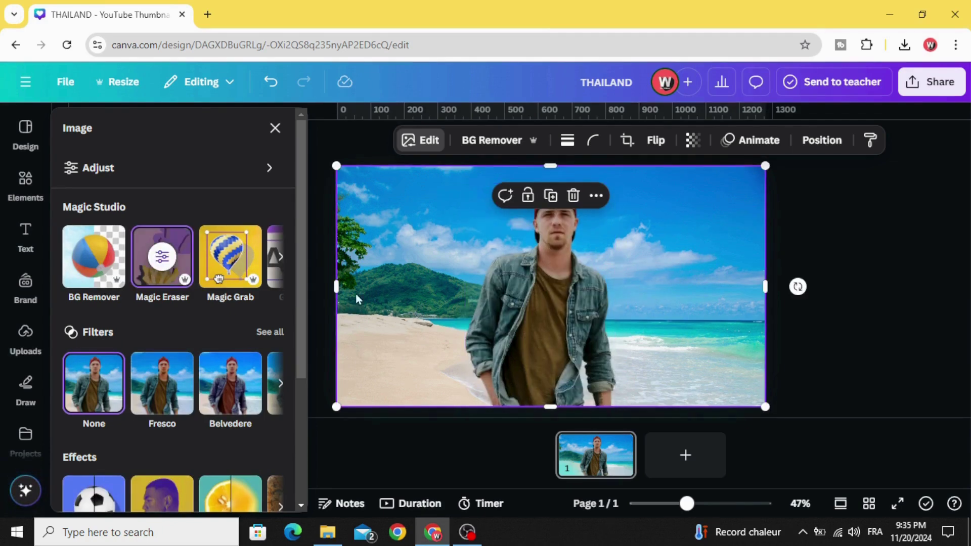
- Show the layers list for the background image
right_click(396, 277)
mouse_move(466, 249)
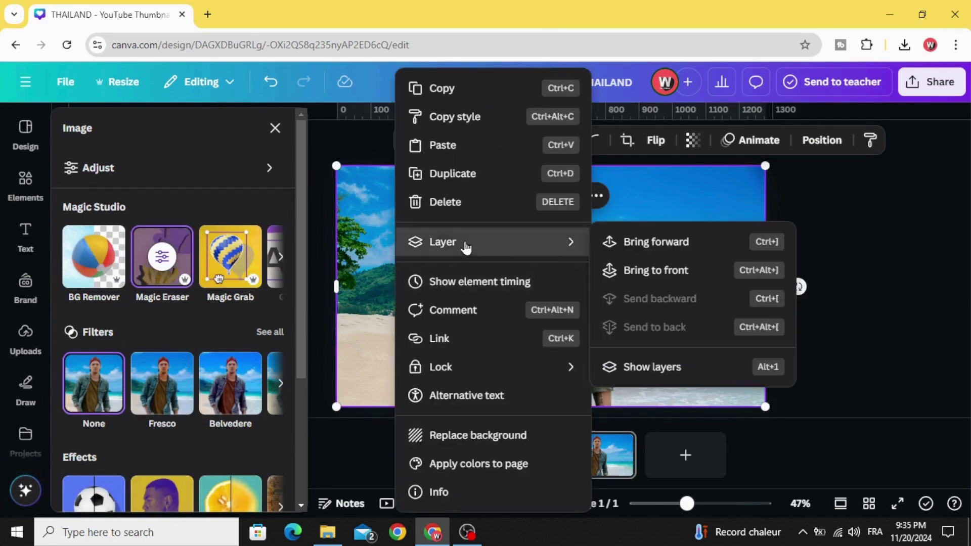
left_click(675, 370)
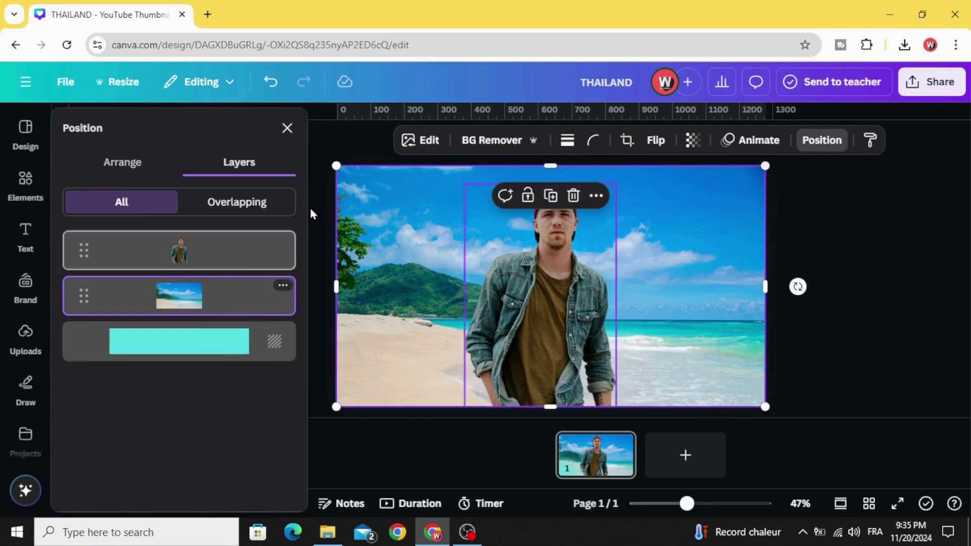
- Blur the whole background image at intensity 40
left_click(427, 142)
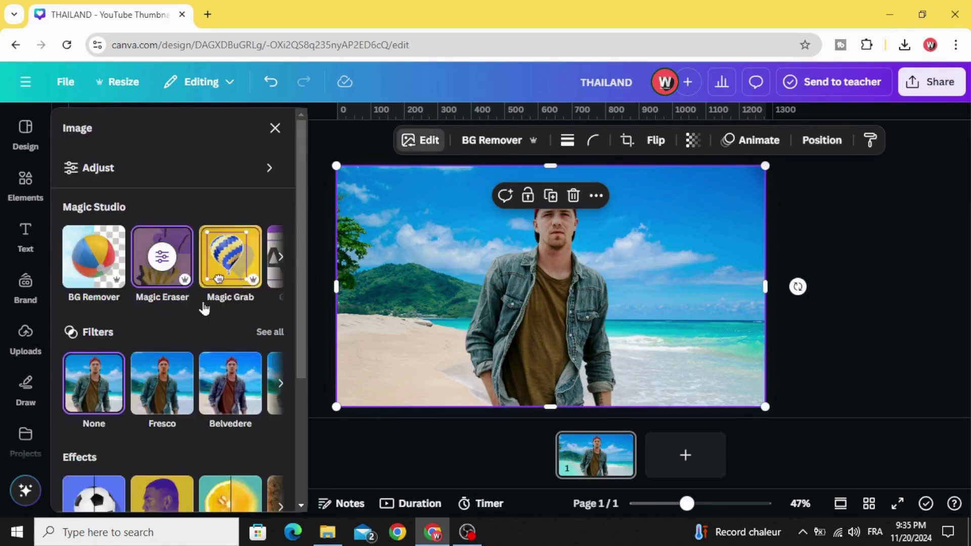
scroll(208, 324, "down", 3)
left_click(221, 371)
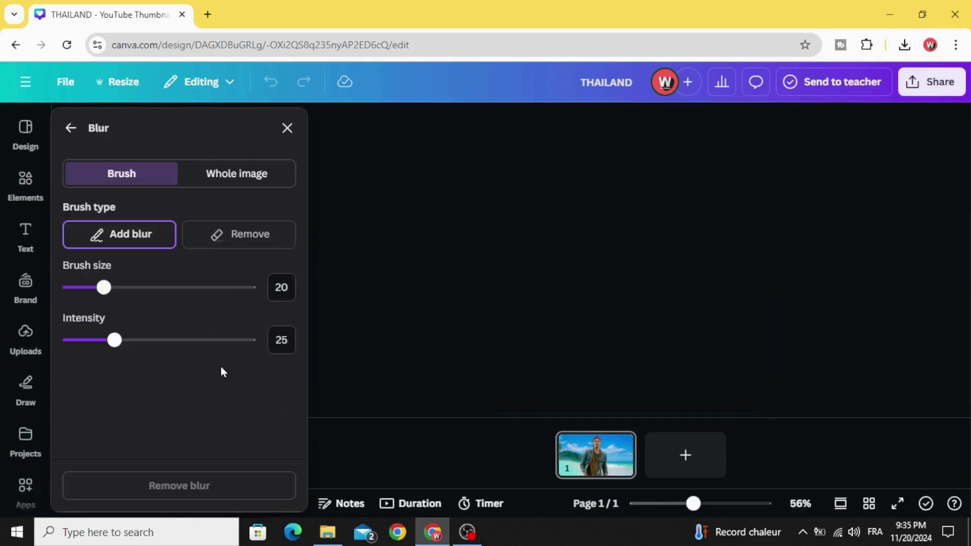
left_click(240, 176)
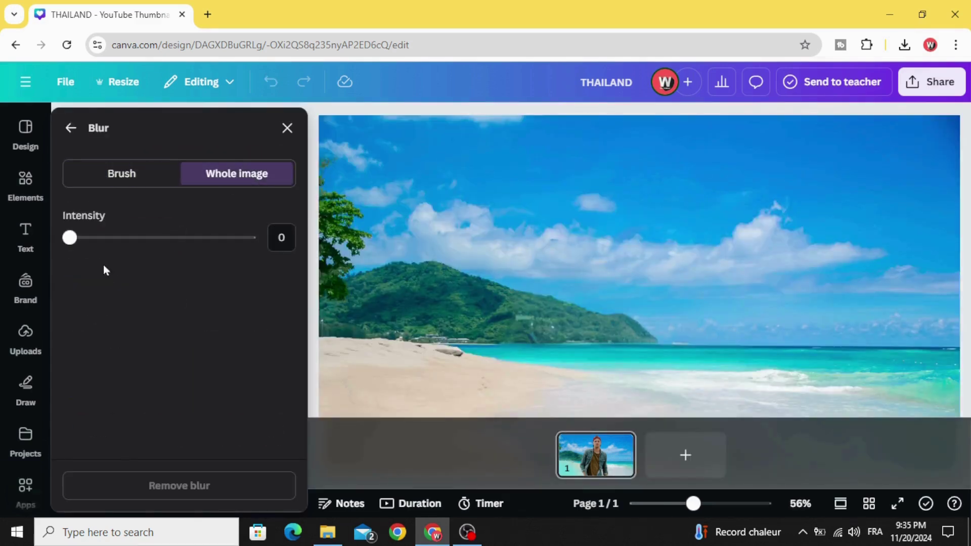
left_click_drag(76, 245, 162, 245)
left_click(64, 135)
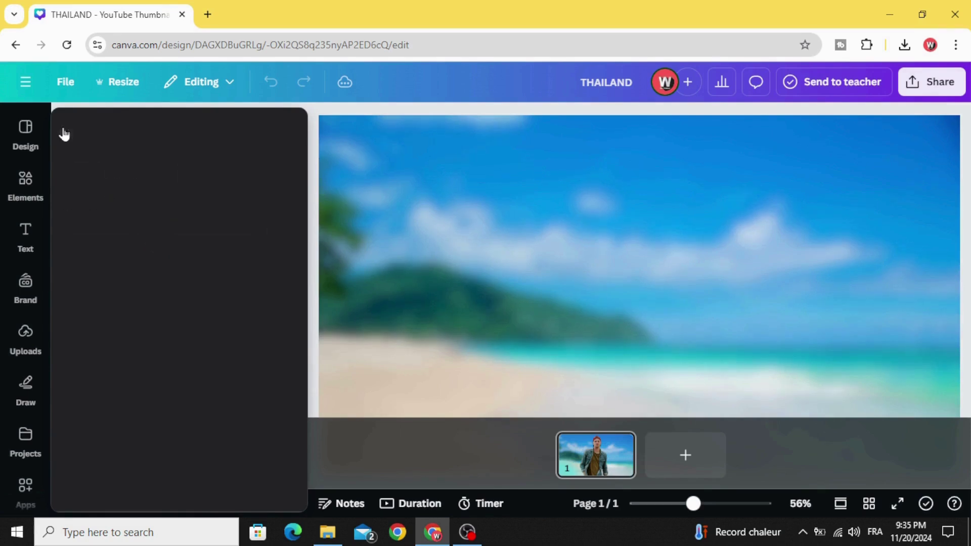
- Search Apps for 'TRAN' and launch the Transform Image app
left_click(807, 212)
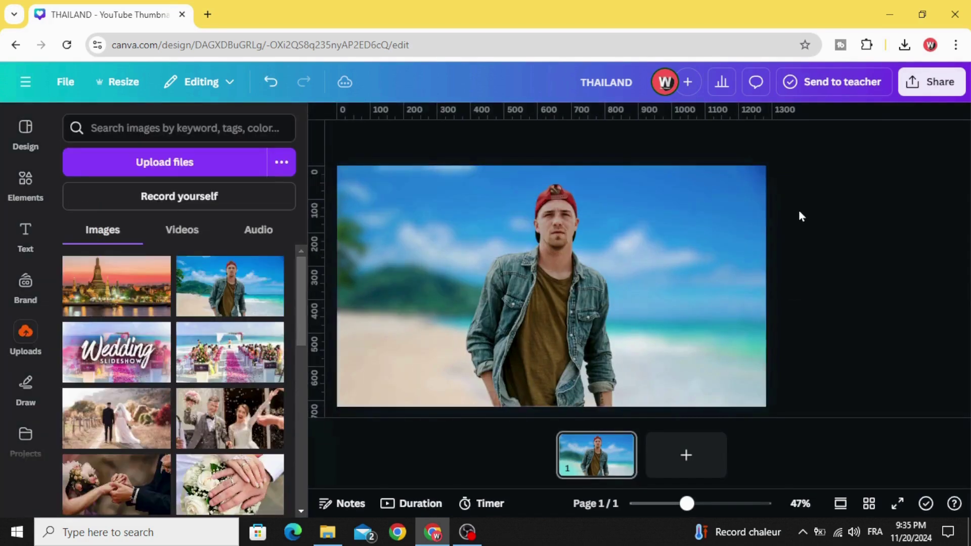
scroll(23, 387, "down", 2)
scroll(20, 387, "down", 2)
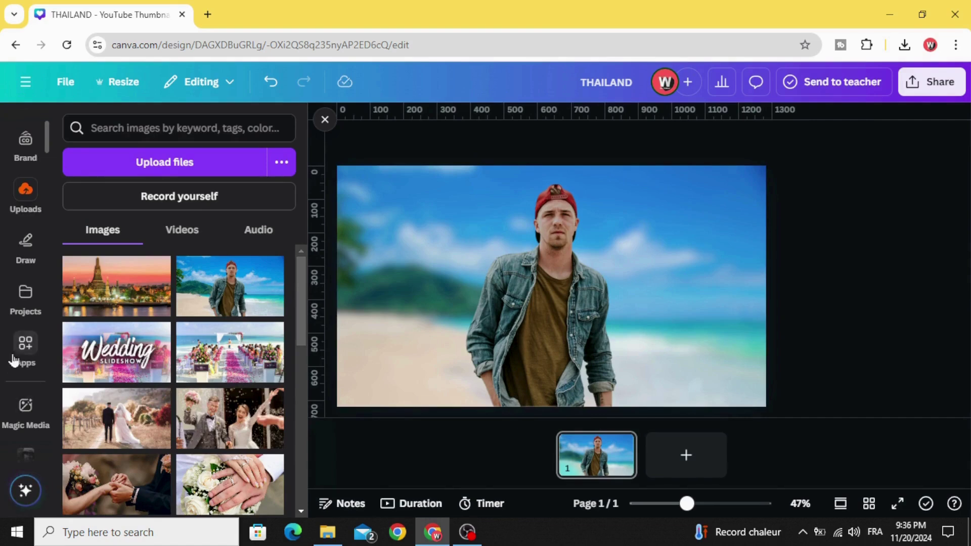
left_click(26, 345)
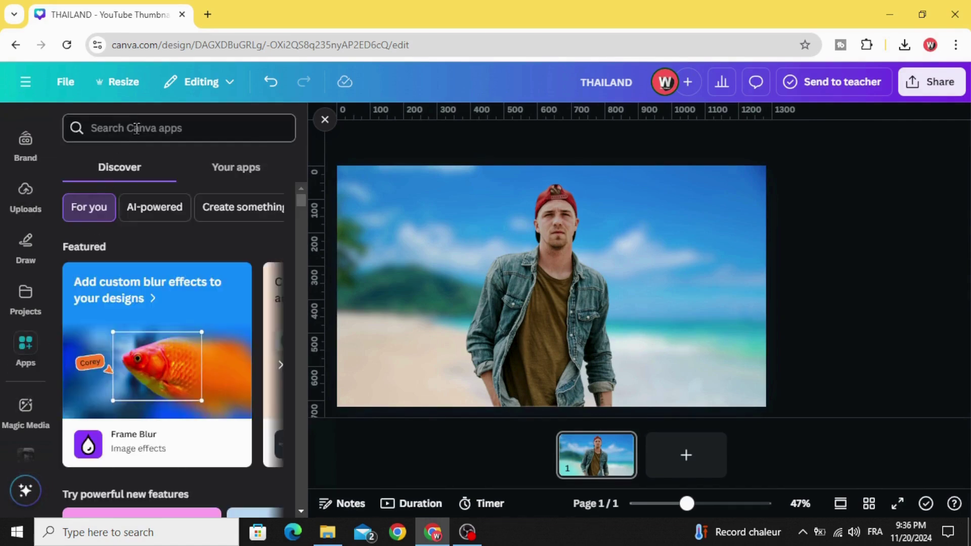
type("TRANS")
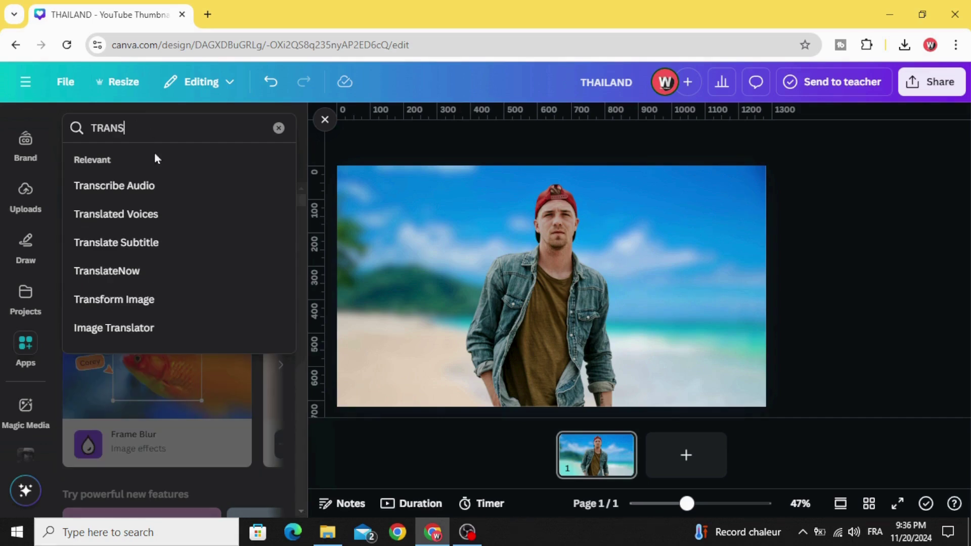
left_click(154, 299)
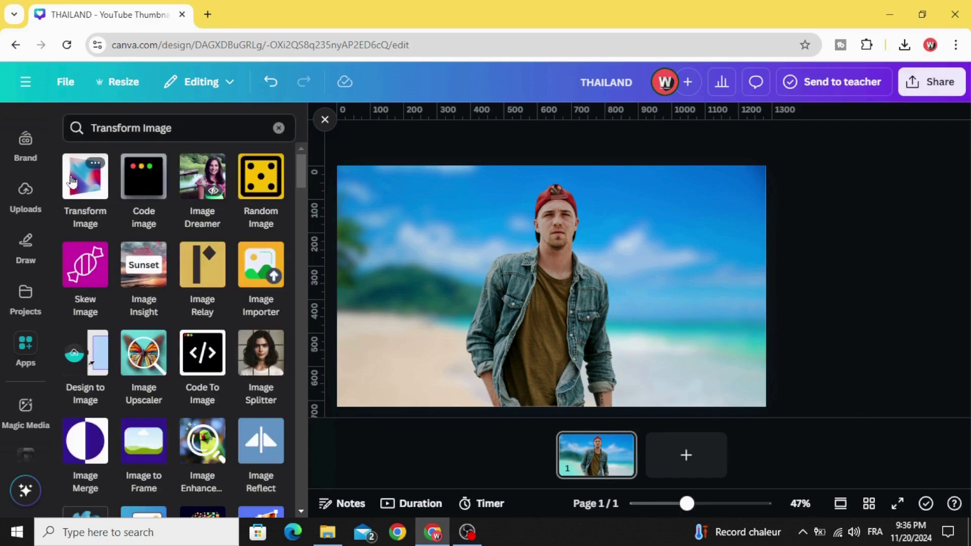
left_click(75, 181)
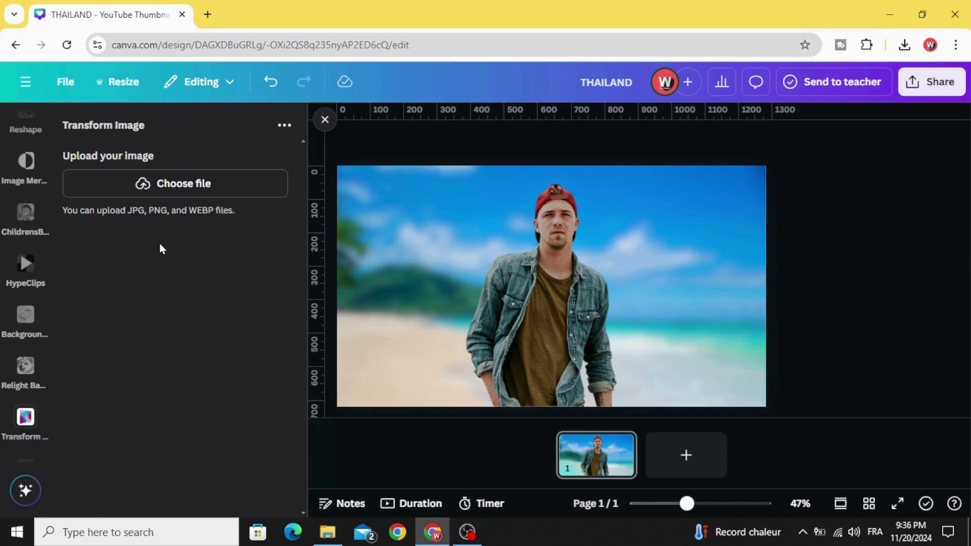
- Upload the THAILAND PNG, tilt its perspective and add it to the design
left_click(181, 186)
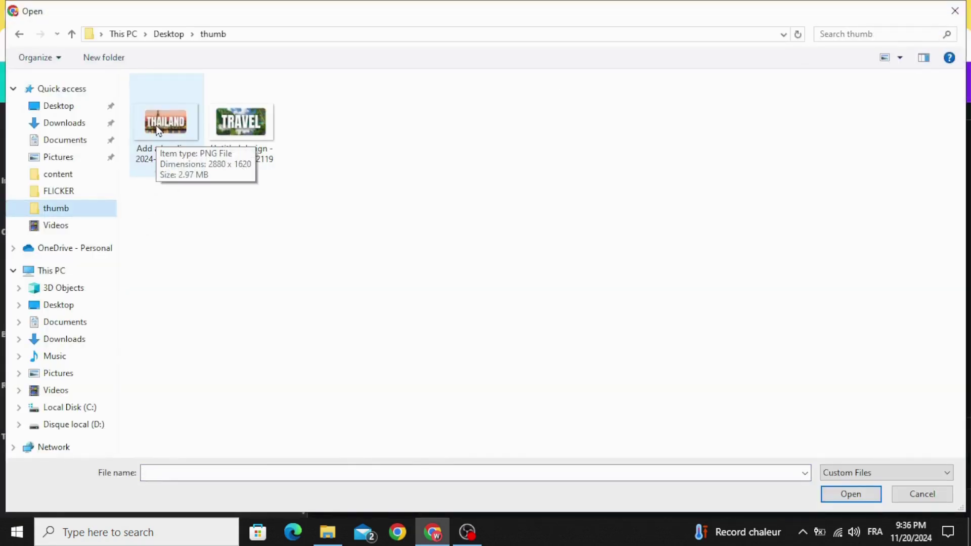
double_click(157, 126)
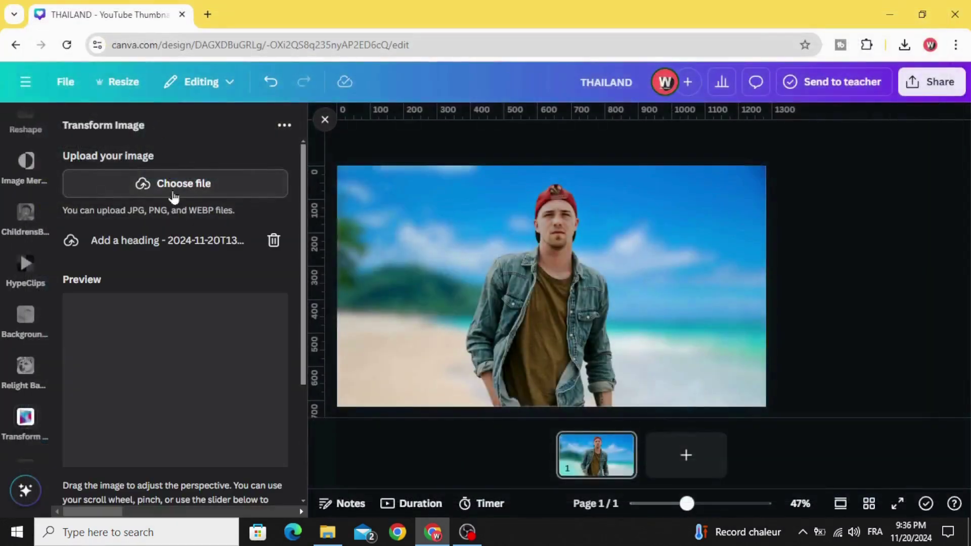
scroll(169, 276, "down", 2)
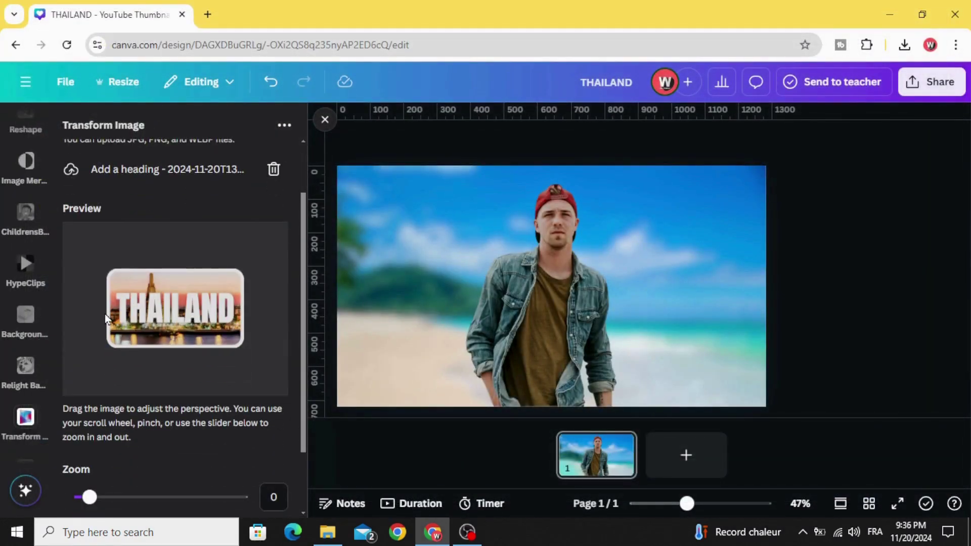
left_click_drag(105, 313, 122, 314)
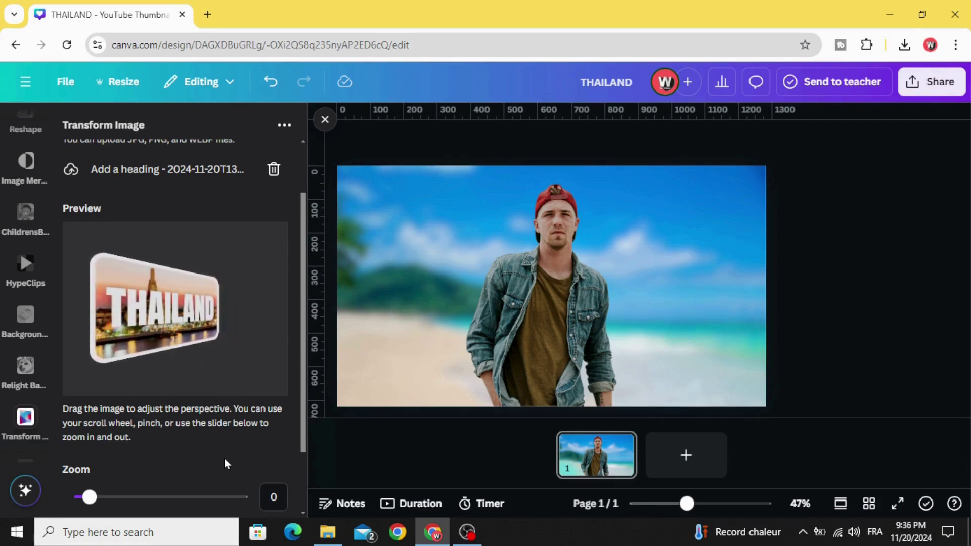
scroll(223, 452, "down", 2)
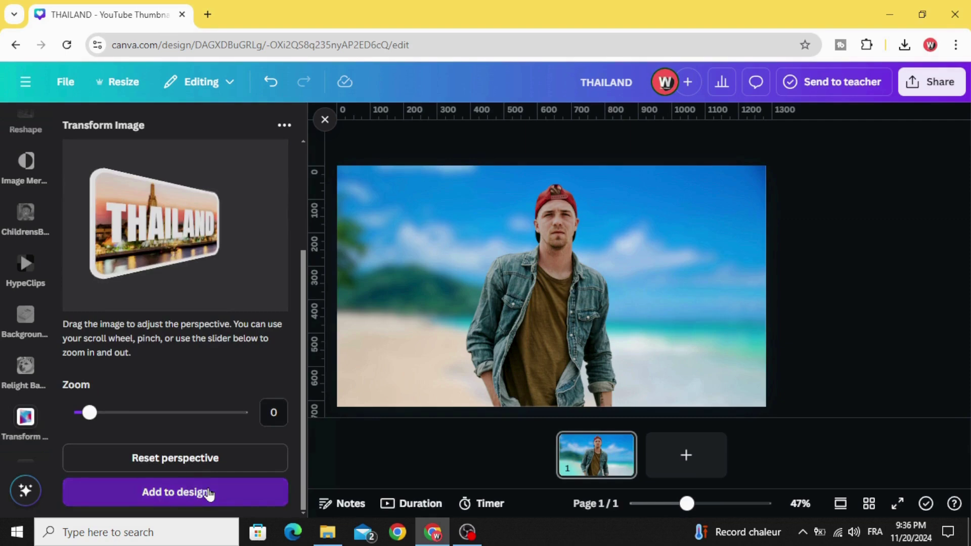
left_click(208, 493)
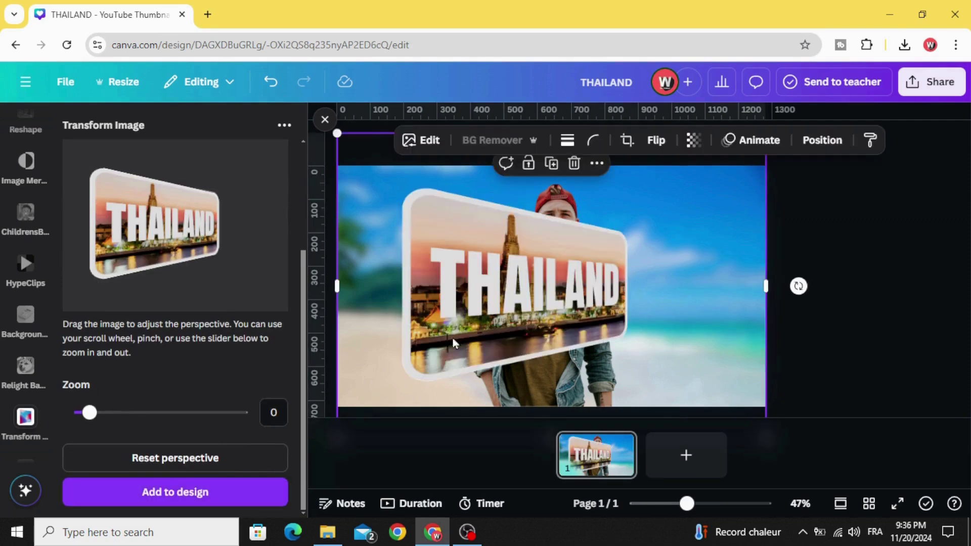
- Position the tilted THAILAND card in the upper left of the thumbnail
left_click_drag(453, 344, 400, 329)
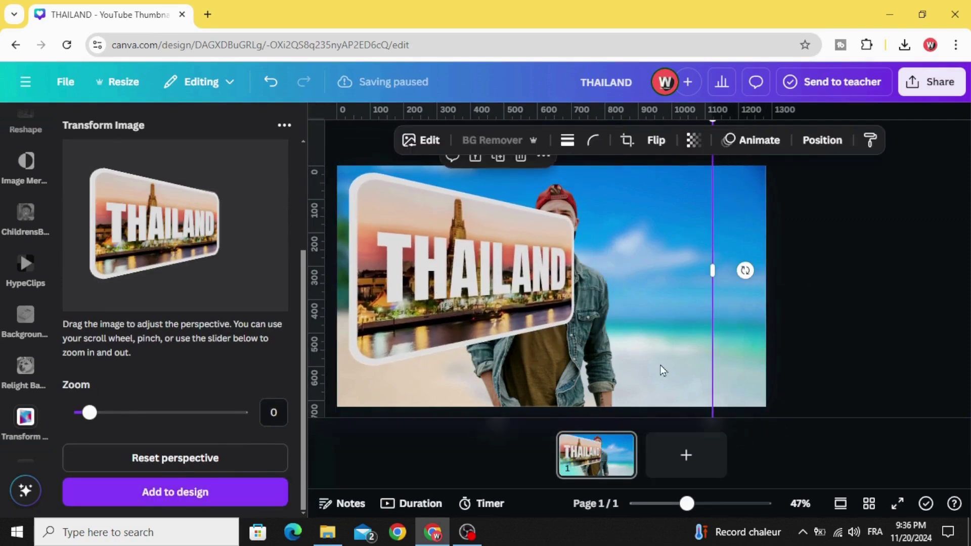
mouse_move(660, 365)
left_mouse_down()
mouse_move(698, 432)
mouse_move(708, 418)
mouse_move(652, 376)
left_mouse_up()
left_click_drag(480, 297, 486, 309)
- Send the THAILAND card backward behind the man and tilt the TRAVEL card on the right
right_click(469, 250)
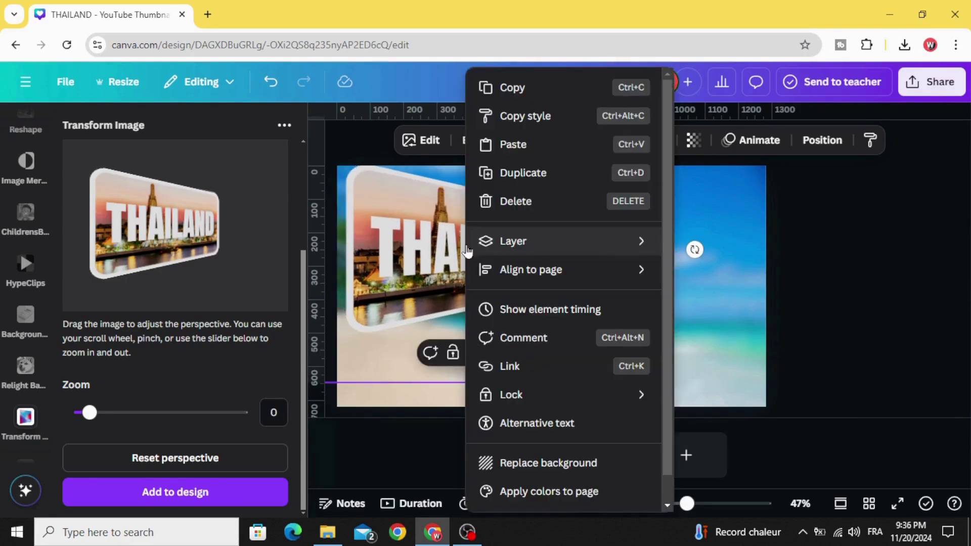
mouse_move(490, 252)
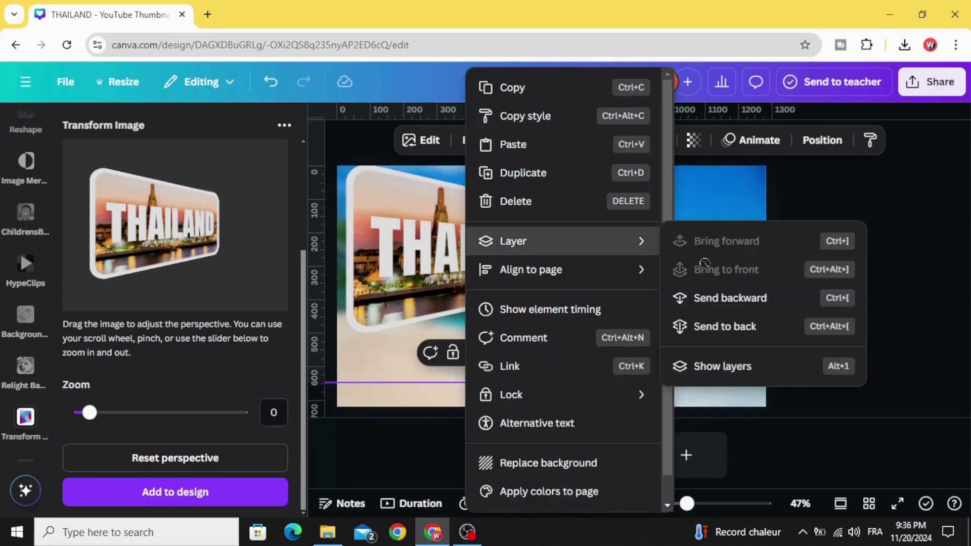
left_click(748, 300)
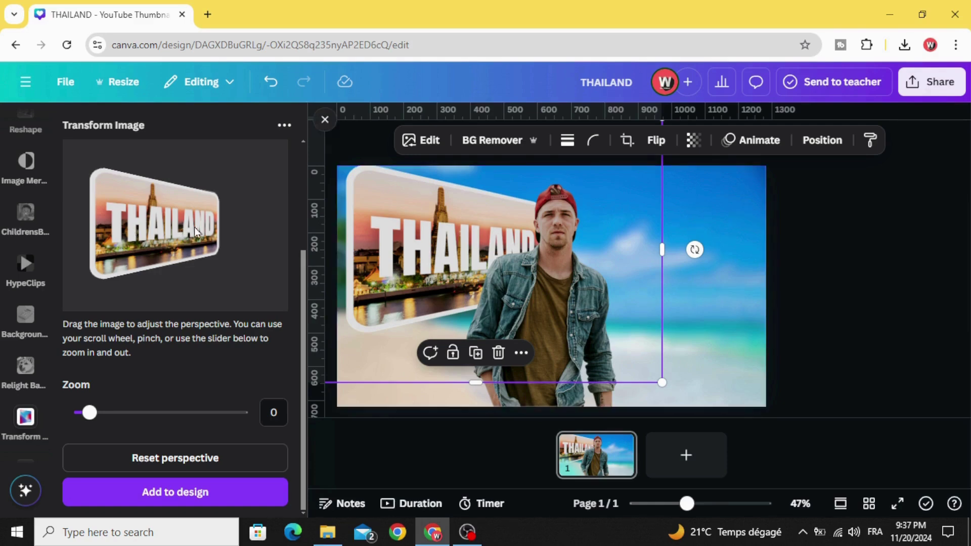
left_click_drag(196, 230, 152, 232)
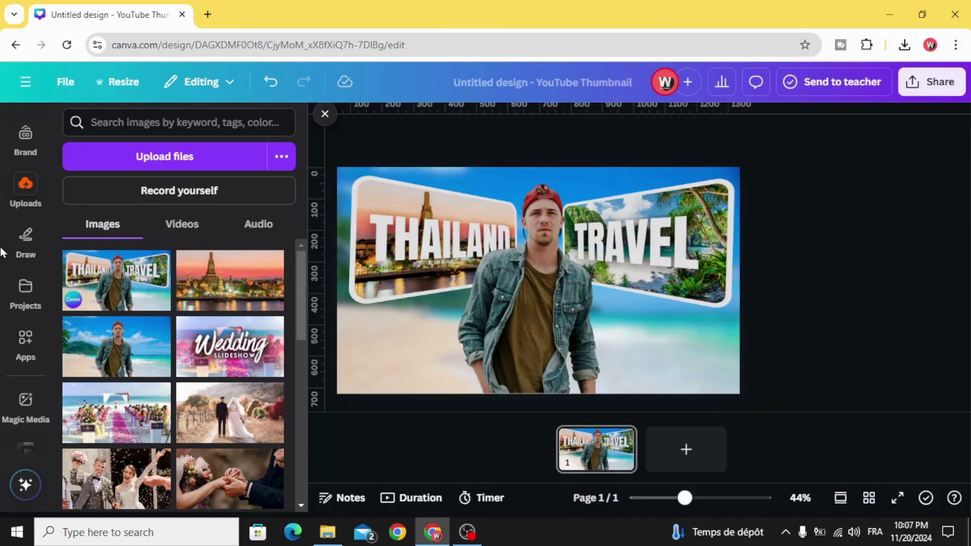
- Search the Apps panel for 'type' and launch TypeGradient
left_click(25, 349)
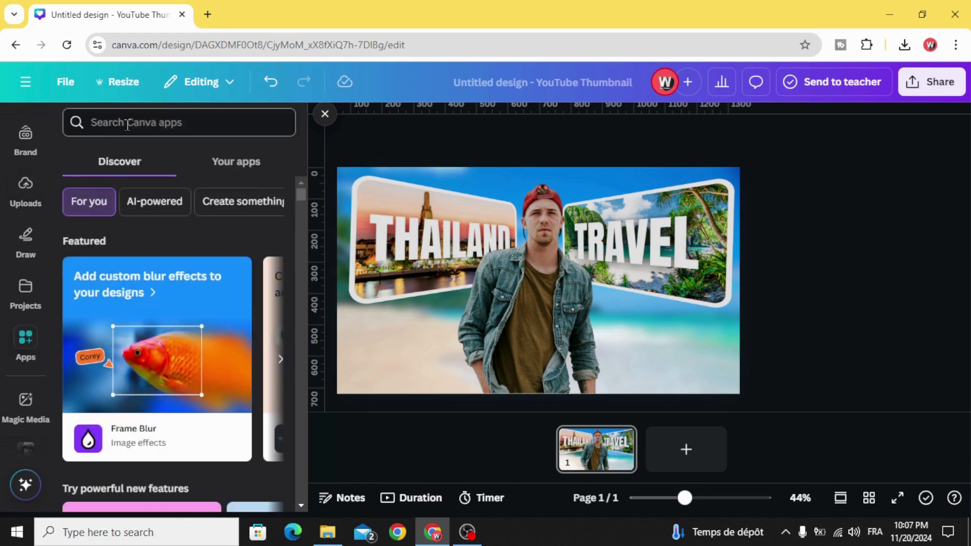
type("type")
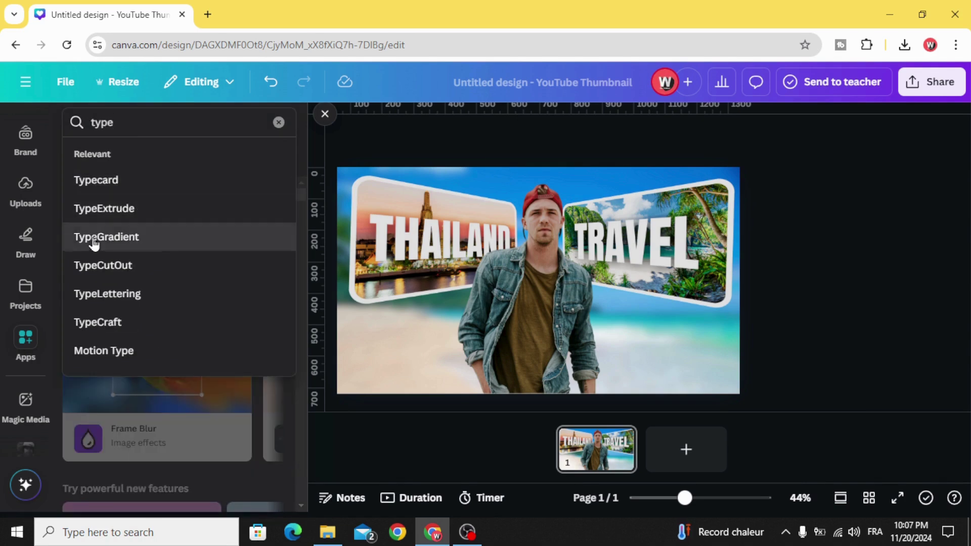
left_click(122, 238)
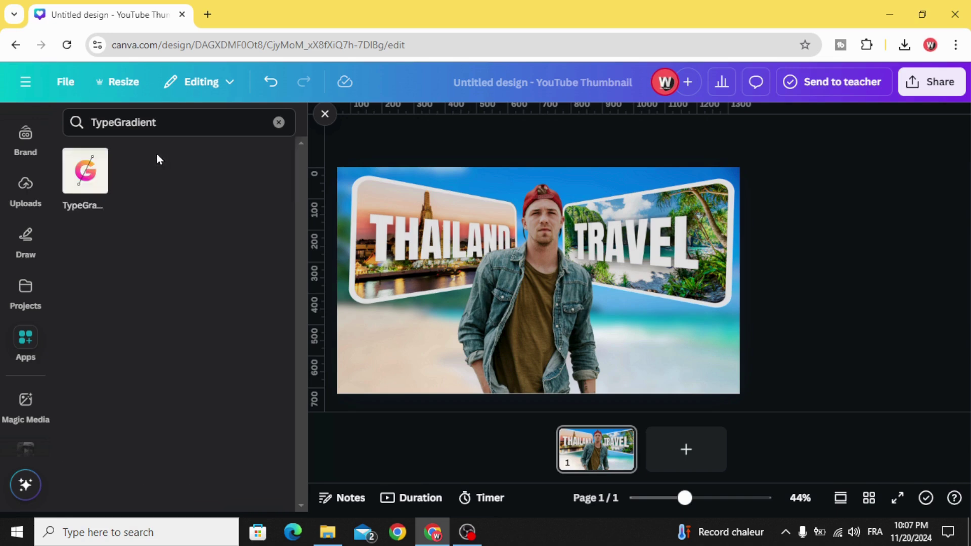
left_click(84, 178)
- Replace the sample main text with THUMBNAIL
scroll(180, 367, "down", 3)
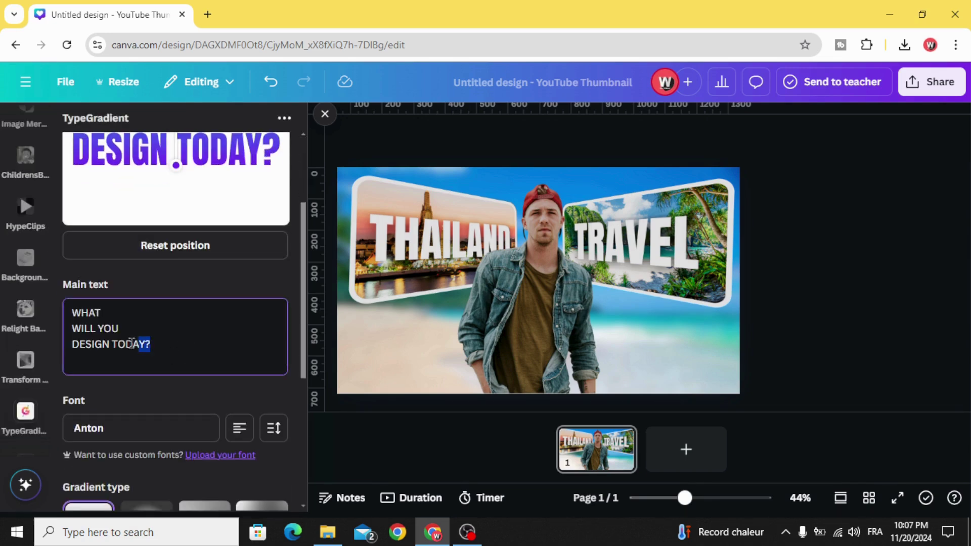
left_click_drag(131, 344, 63, 310)
type("THU")
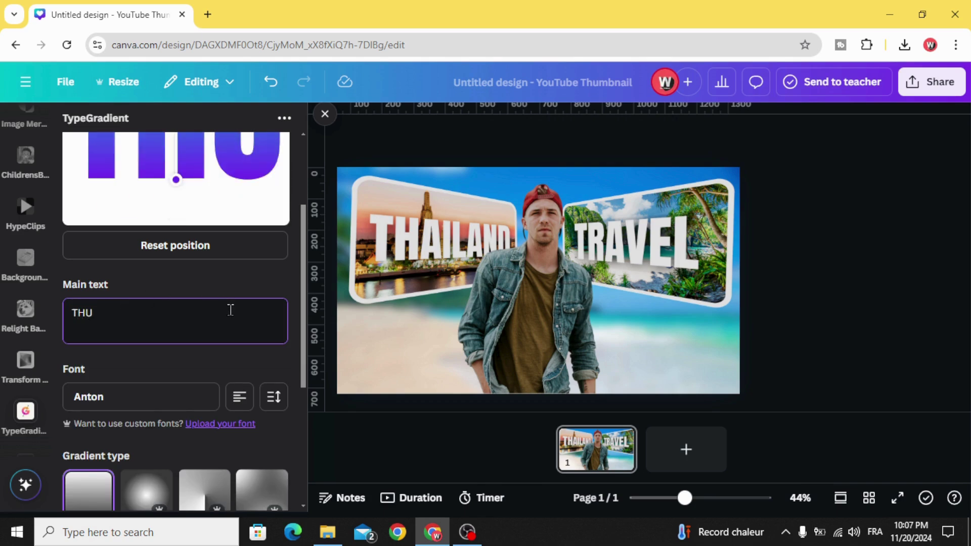
type("MBNAIL")
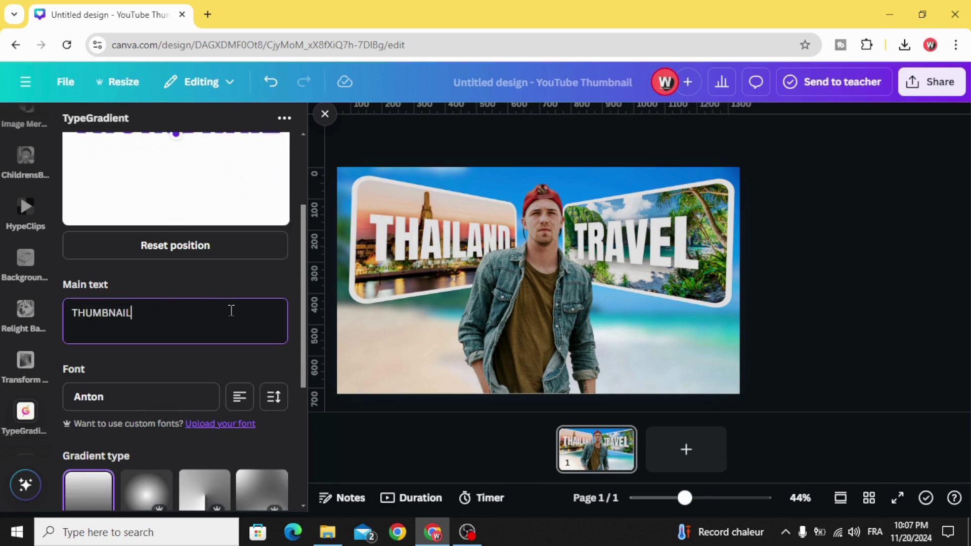
- Remove the middle gradient stop and make the left stop orange and the right stop red
scroll(202, 324, "down", 6)
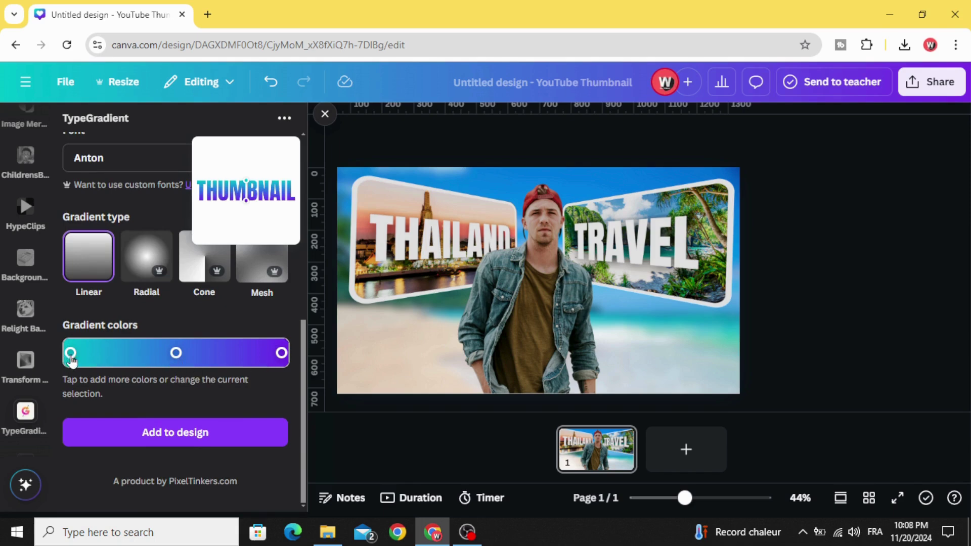
left_click(177, 353)
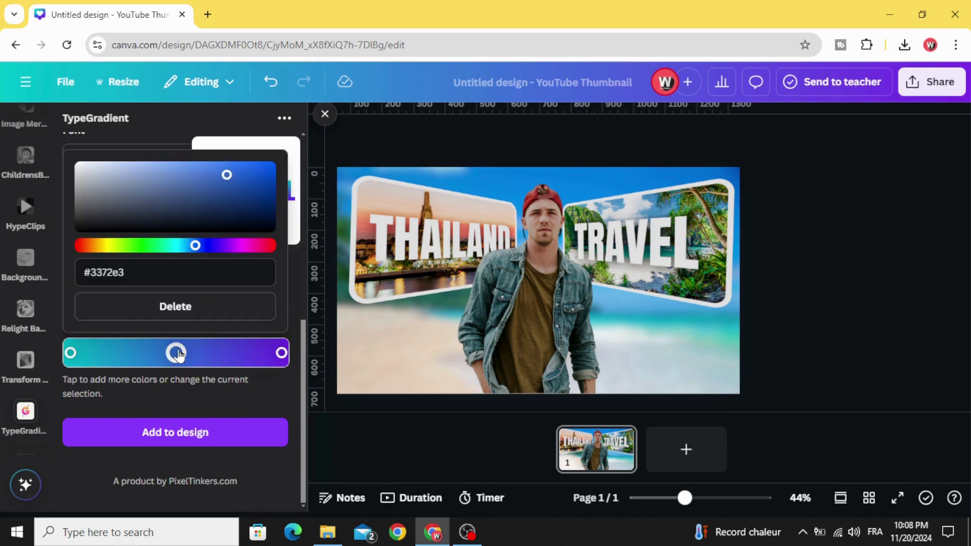
left_click(197, 307)
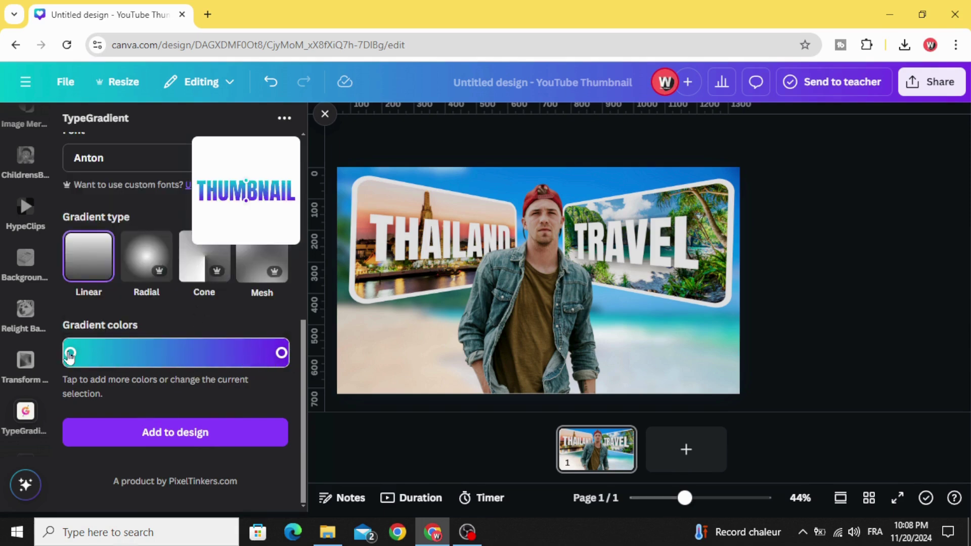
left_click(71, 354)
left_click(104, 281)
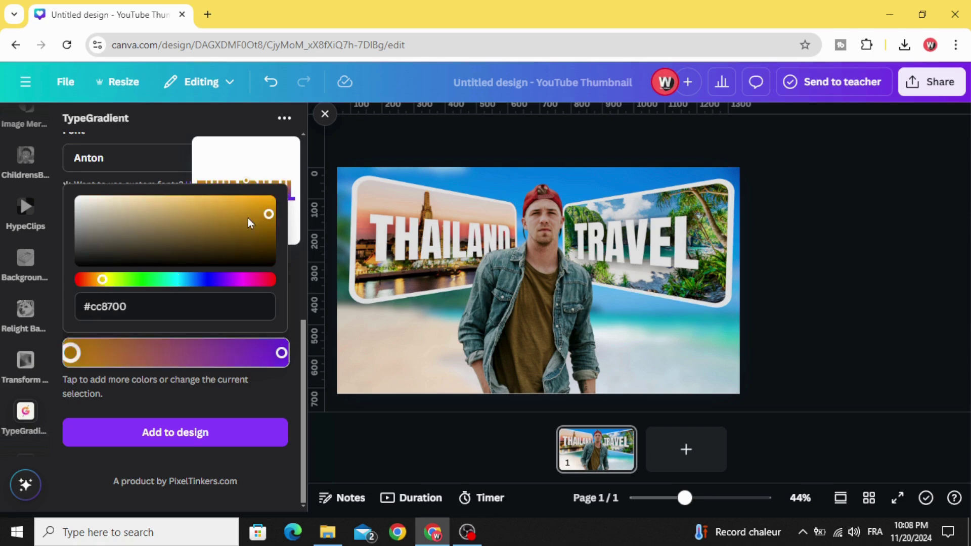
left_click(269, 203)
left_click(280, 354)
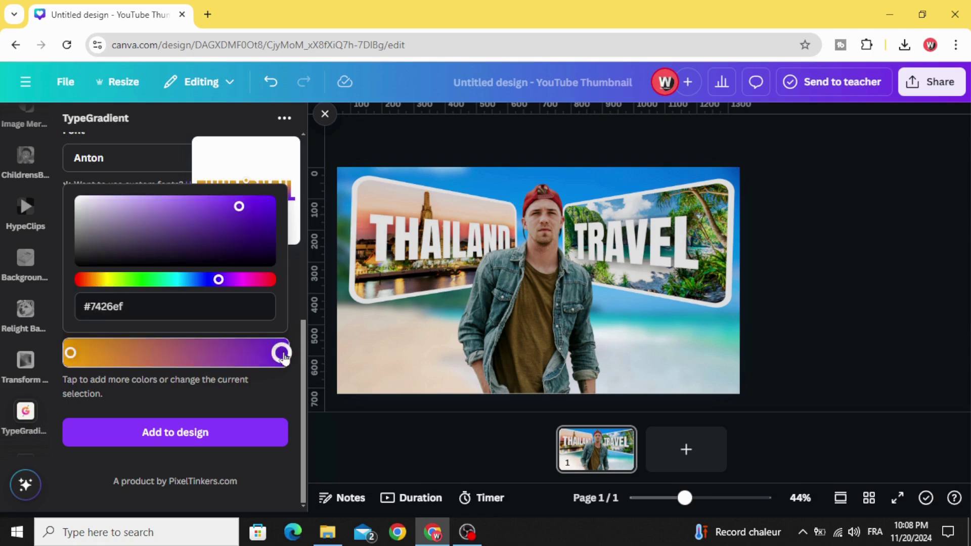
left_click(82, 279)
- Adjust the gradient handles so the orange-to-red fade runs top to bottom
scroll(143, 384, "up", 8)
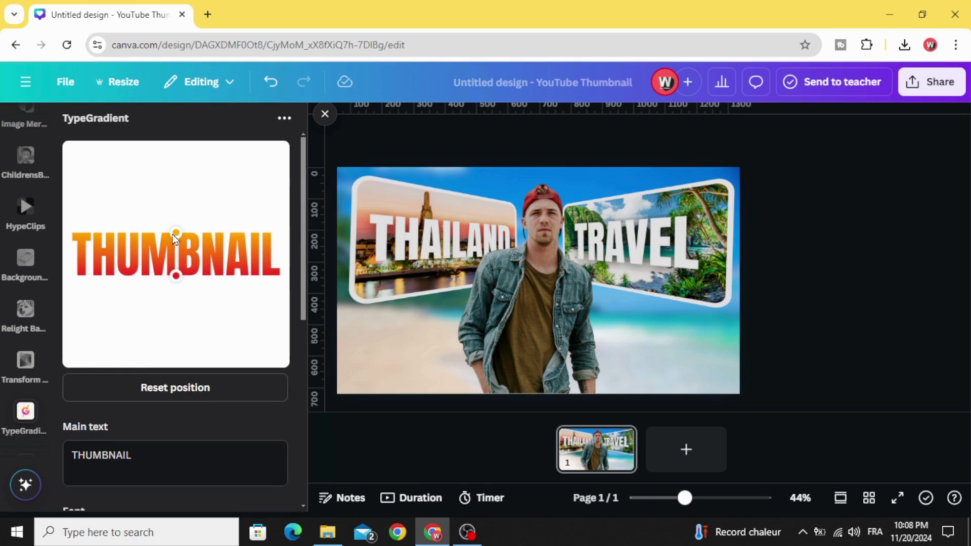
mouse_move(178, 234)
left_mouse_down()
mouse_move(159, 233)
mouse_move(178, 233)
left_mouse_up()
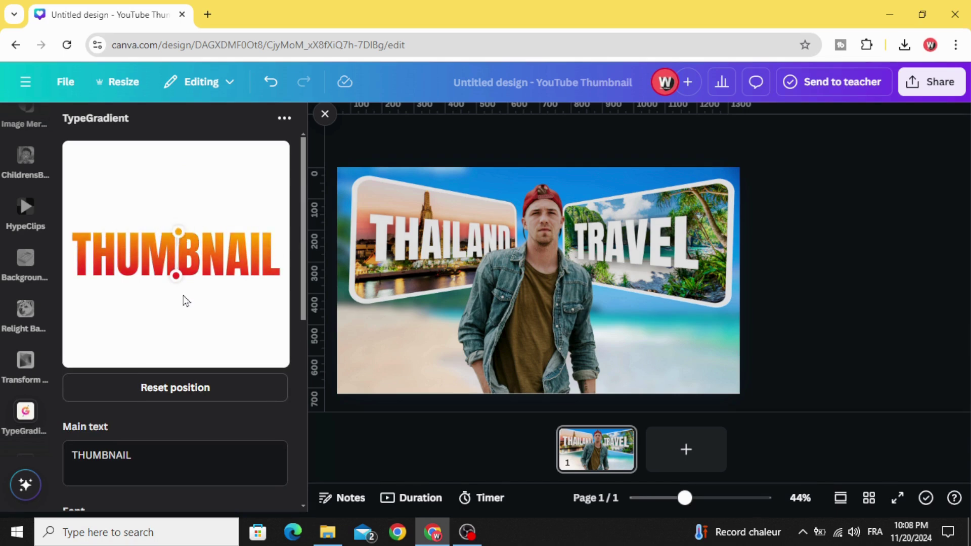
left_click_drag(175, 276, 181, 293)
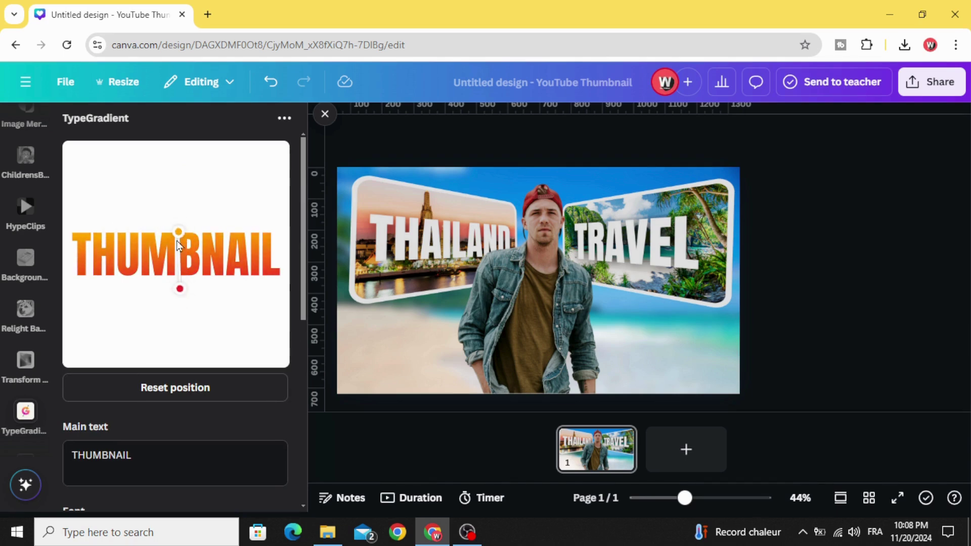
mouse_move(178, 231)
left_mouse_down()
mouse_move(172, 237)
mouse_move(181, 234)
left_mouse_up()
scroll(180, 353, "down", 8)
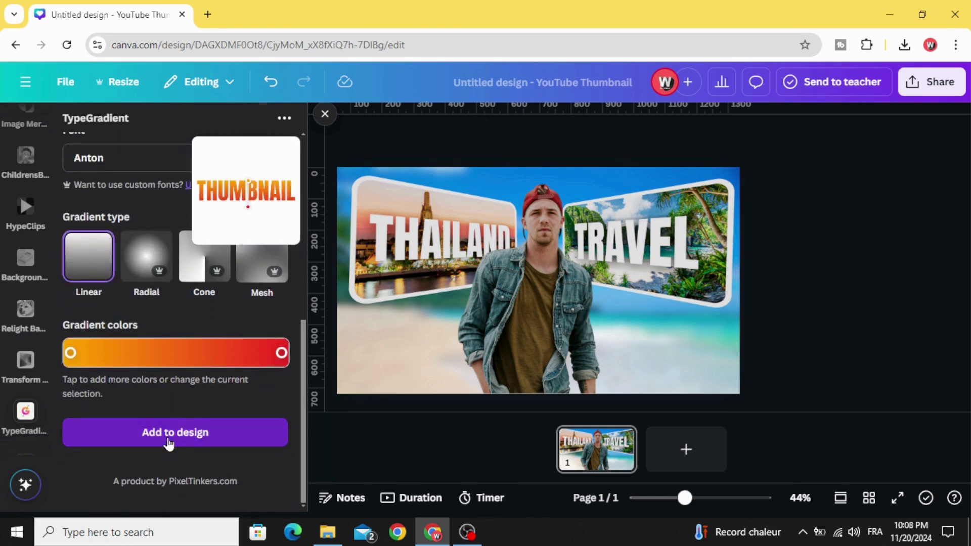
- Add the gradient THUMBNAIL text to the design and create a blank second page
left_click(169, 444)
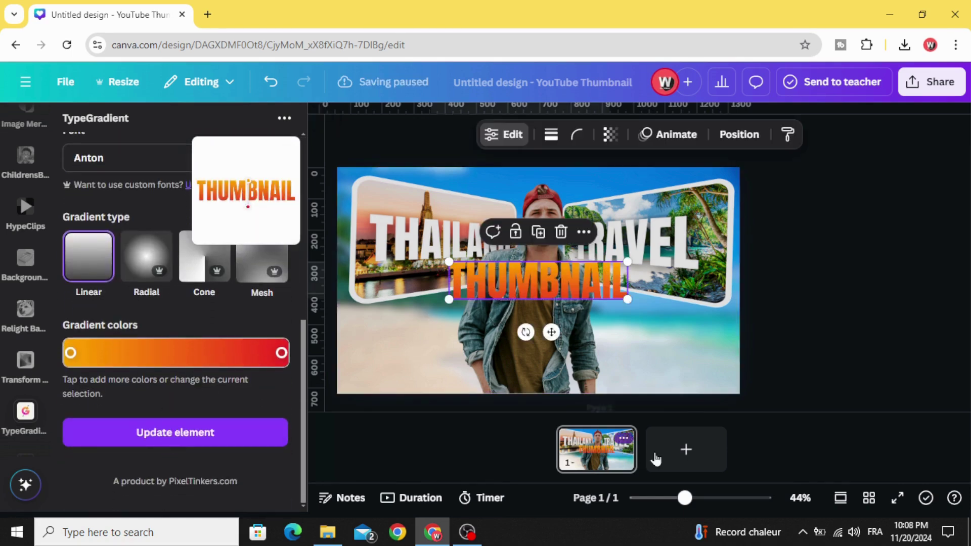
left_click(686, 450)
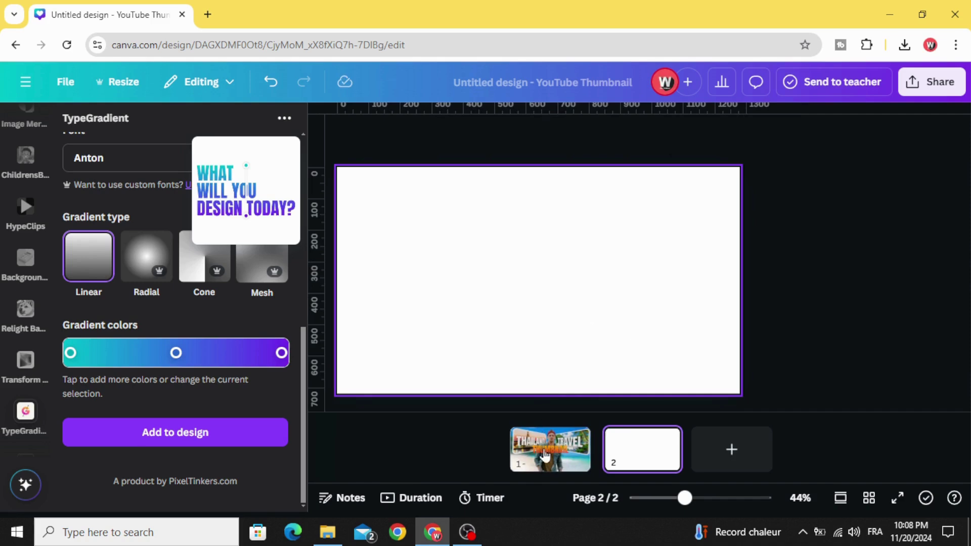
left_click(545, 455)
- Copy the THUMBNAIL text onto page 2 and enlarge it across most of the page width
left_click(535, 292)
right_click(536, 281)
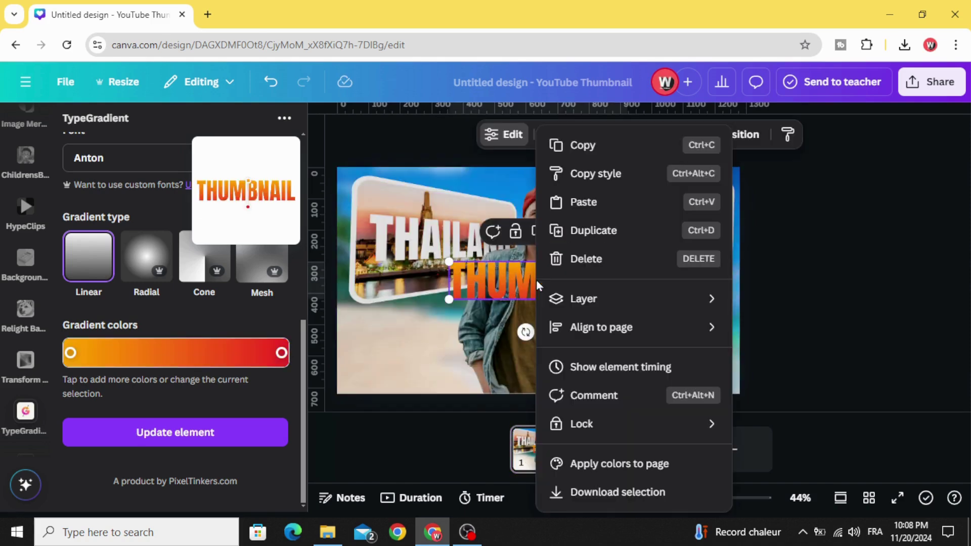
left_click(558, 145)
left_click(640, 447)
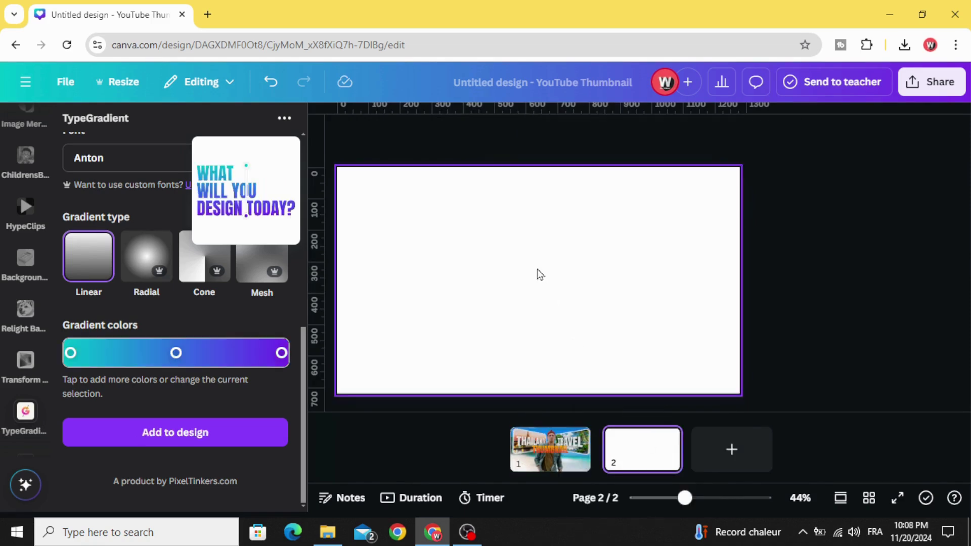
right_click(538, 270)
left_click(585, 327)
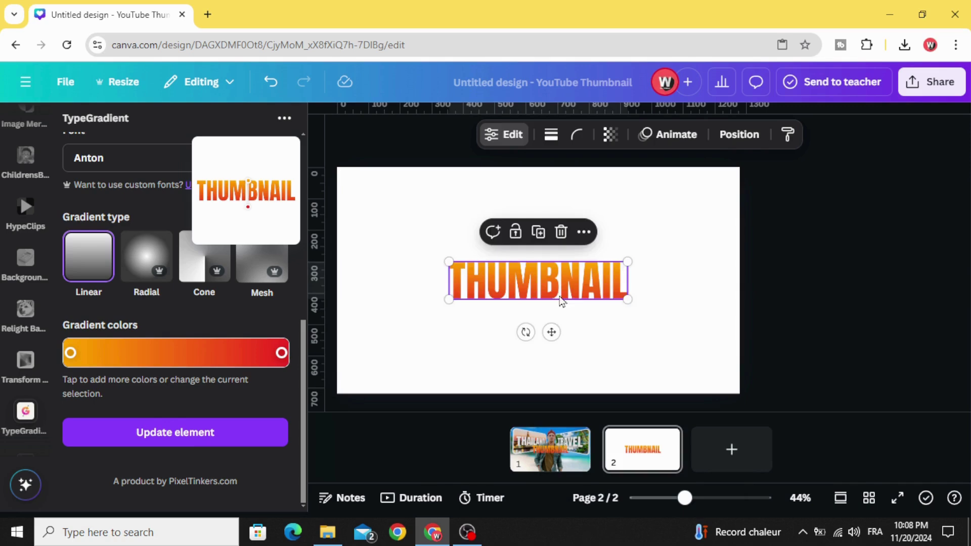
left_click_drag(537, 280, 460, 238)
left_click_drag(553, 260, 559, 289)
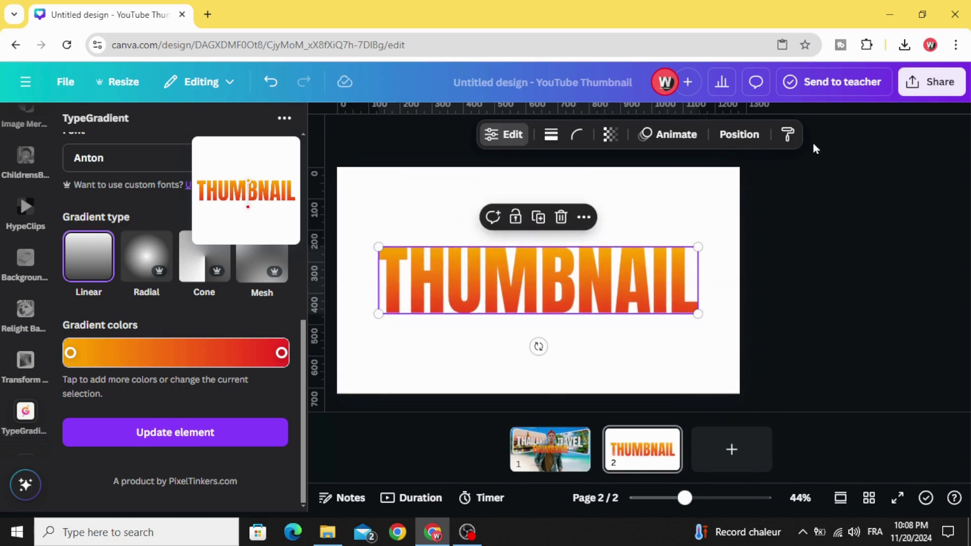
- Download only page 2 as a PNG with a transparent background
left_click(950, 90)
scroll(795, 277, "down", 1)
left_click(714, 332)
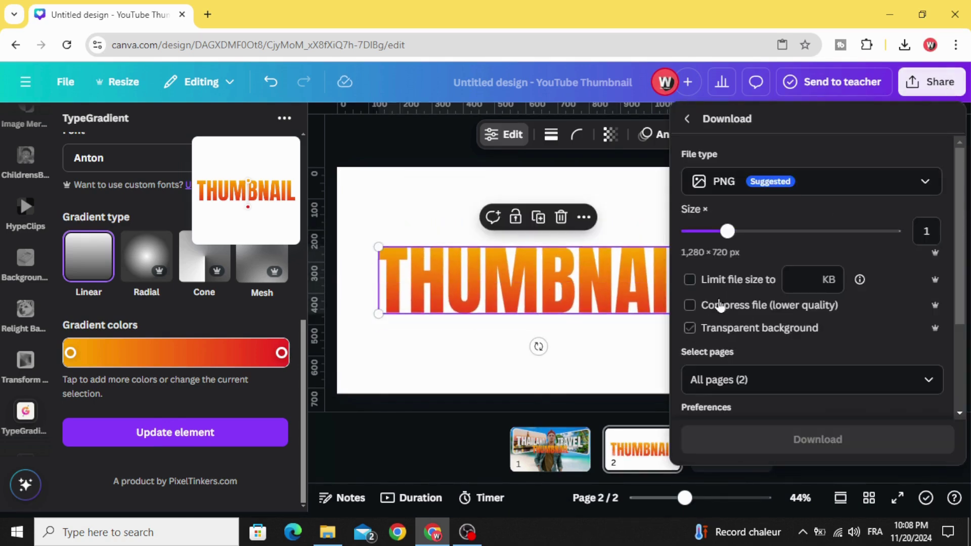
left_click(691, 329)
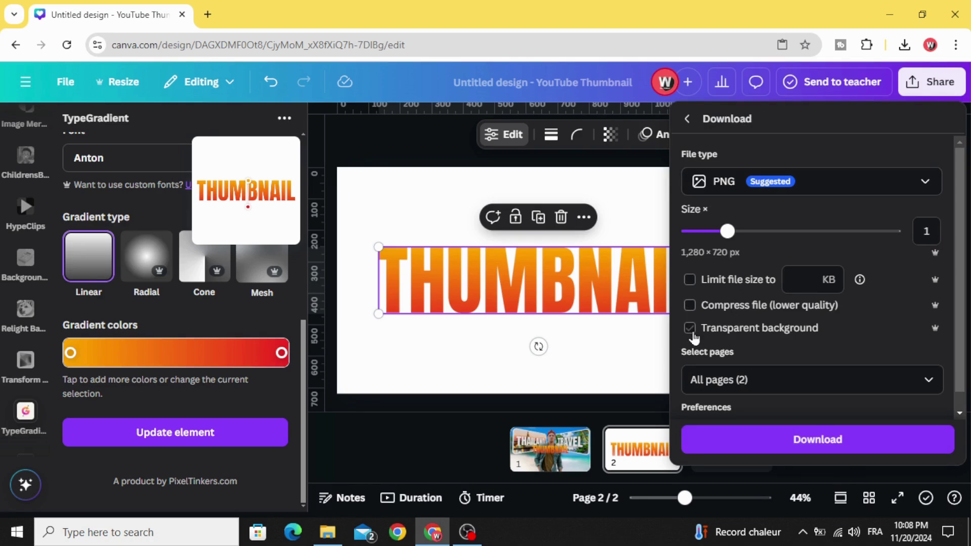
left_click(802, 379)
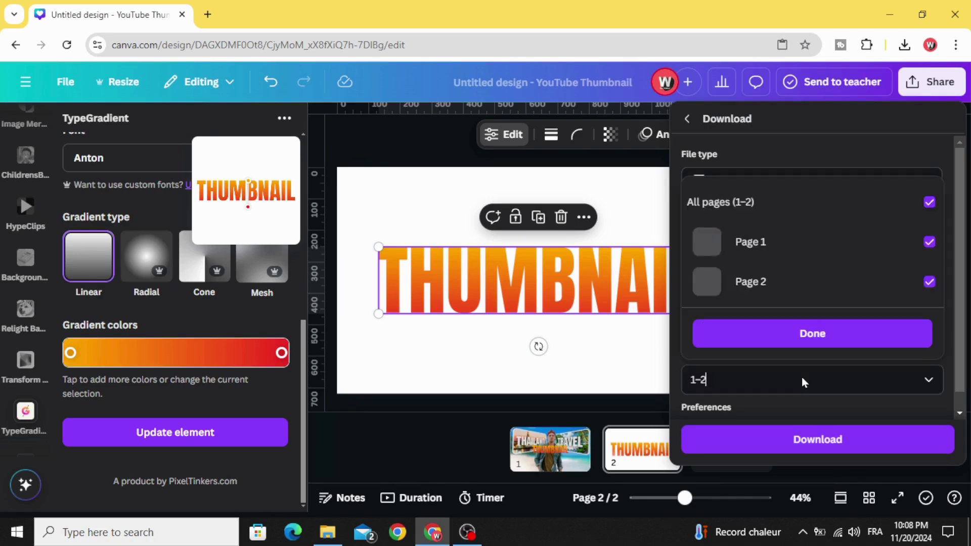
left_click(929, 202)
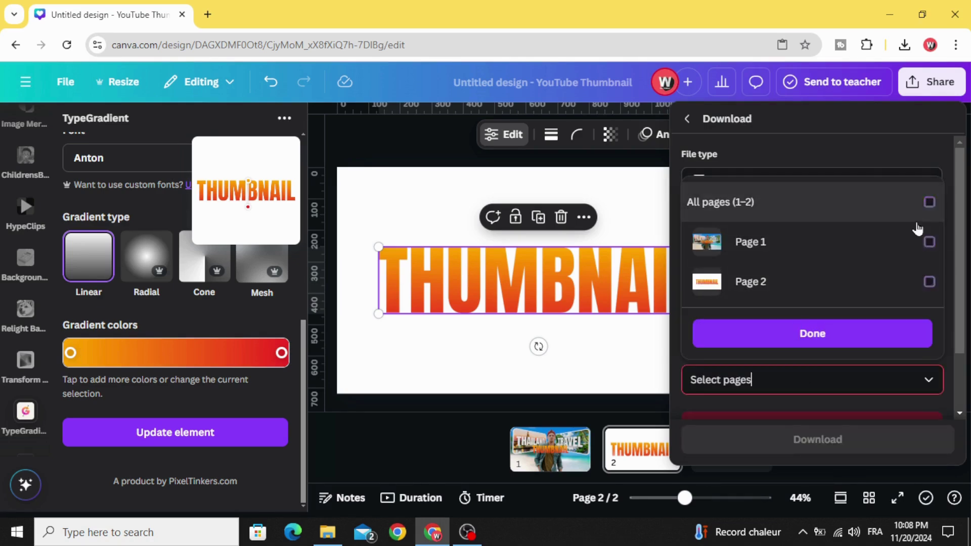
left_click(929, 282)
left_click(780, 334)
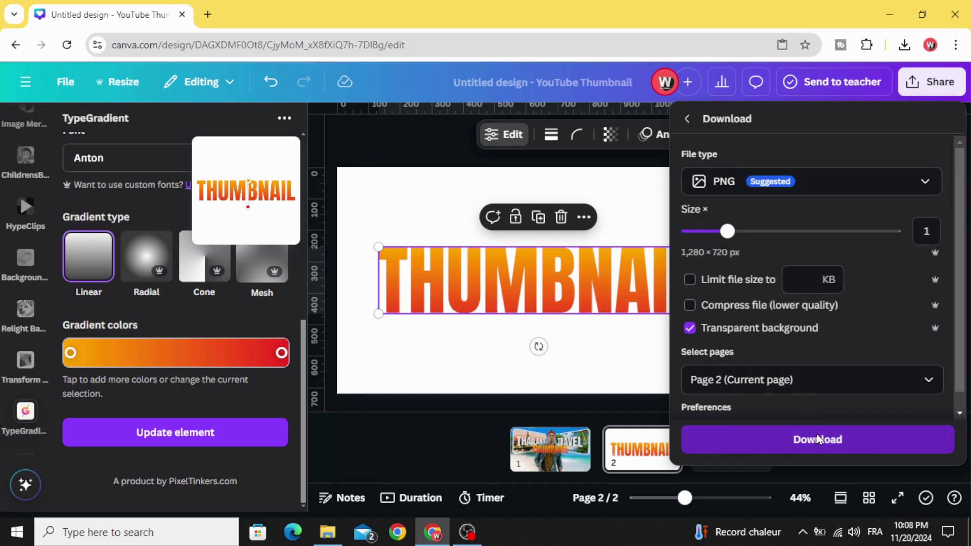
left_click(817, 439)
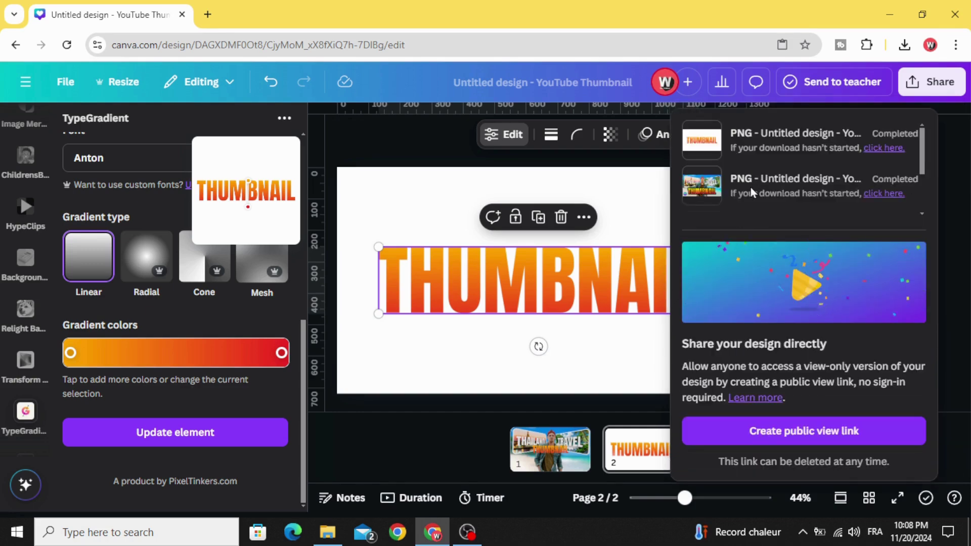
- Check the downloaded PNG in the browser's recent download history
left_click(904, 44)
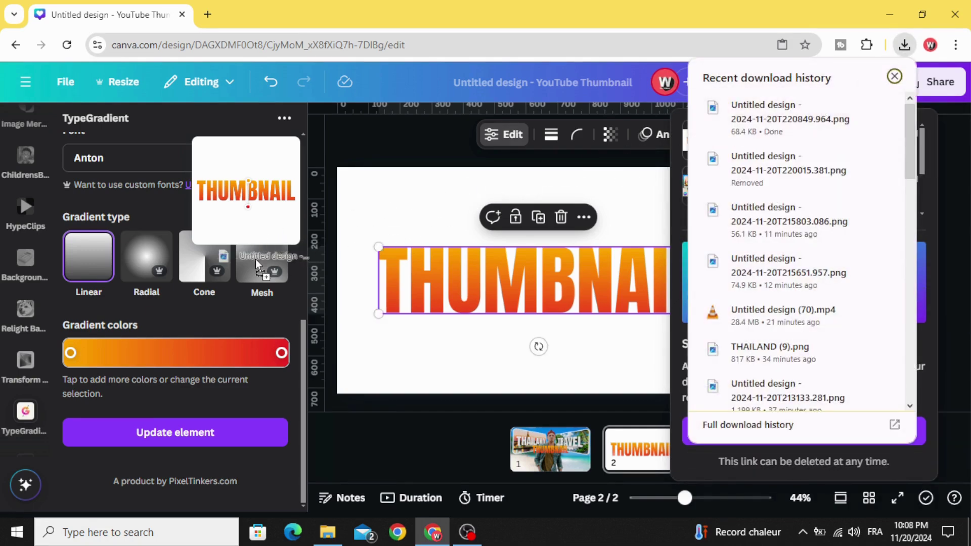
scroll(25, 308, "up", 5)
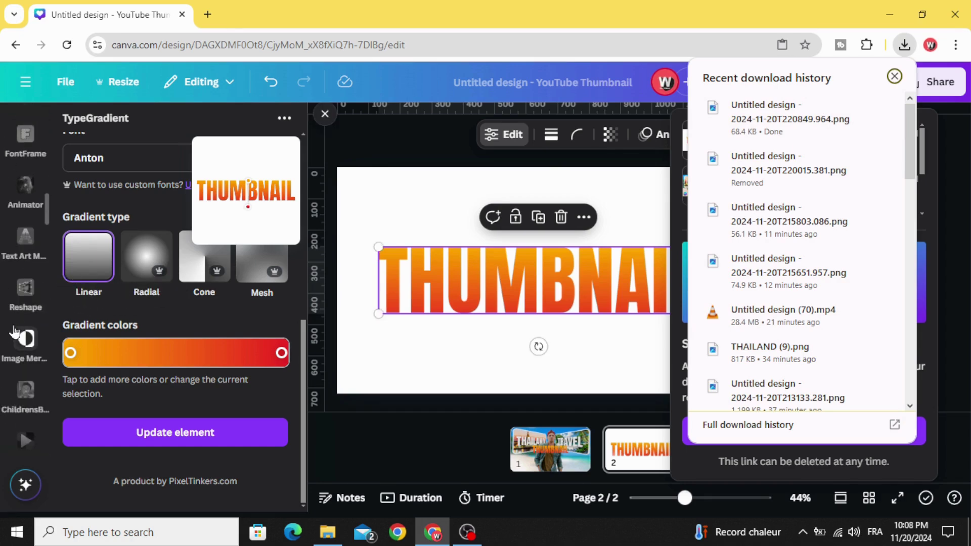
scroll(14, 332, "up", 10)
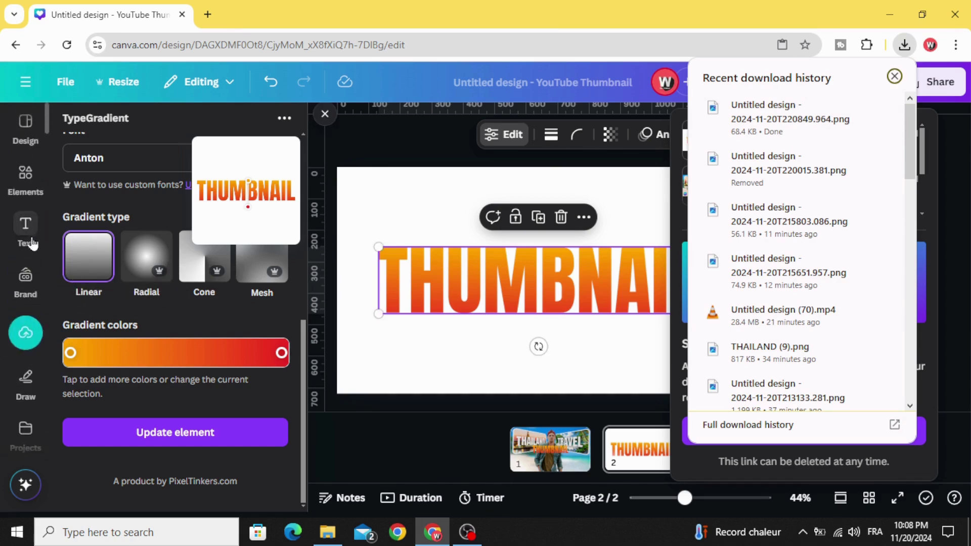
- Delete the THUMBNAIL text from both pages and drop the uploaded THUMBNAIL PNG onto page 1
left_click(21, 334)
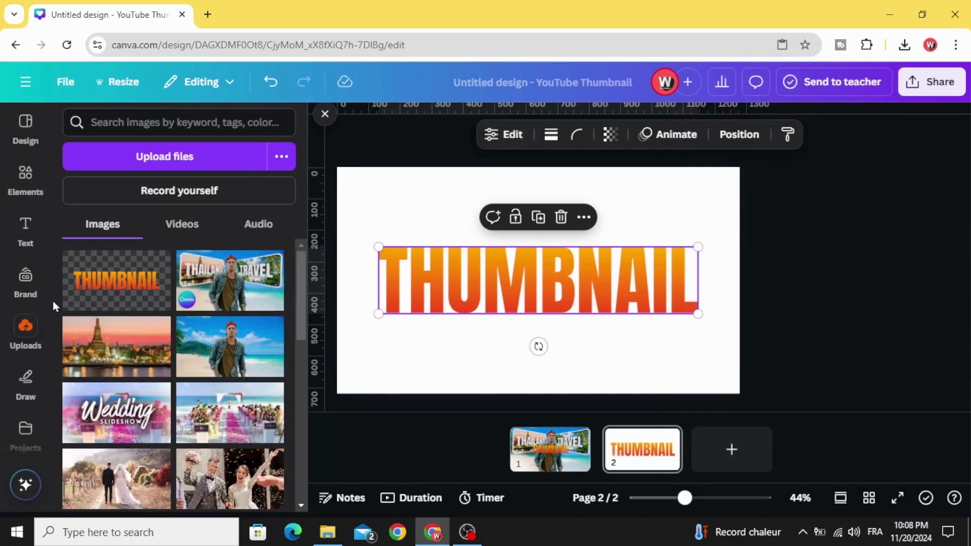
left_click(561, 217)
left_click(564, 430)
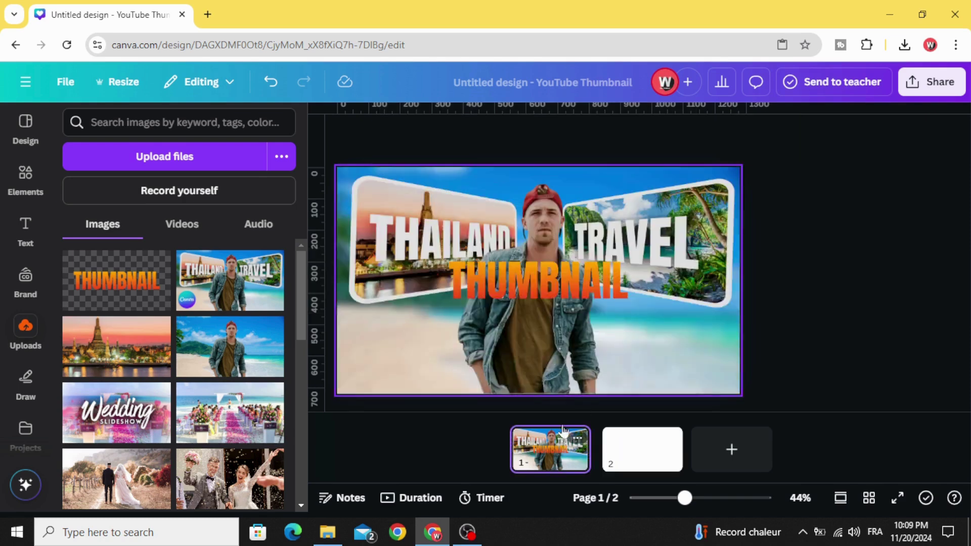
left_click(595, 290)
left_click(561, 229)
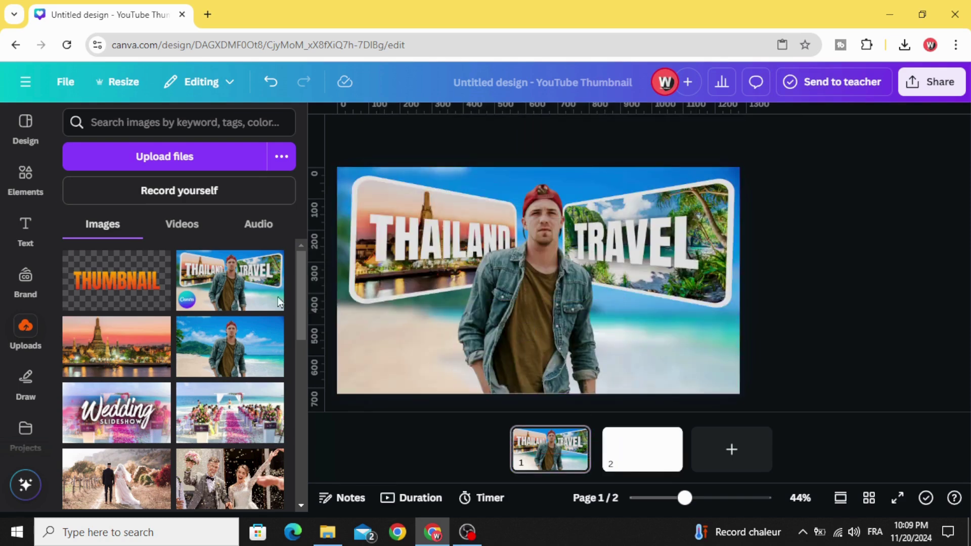
left_click_drag(104, 263, 530, 343)
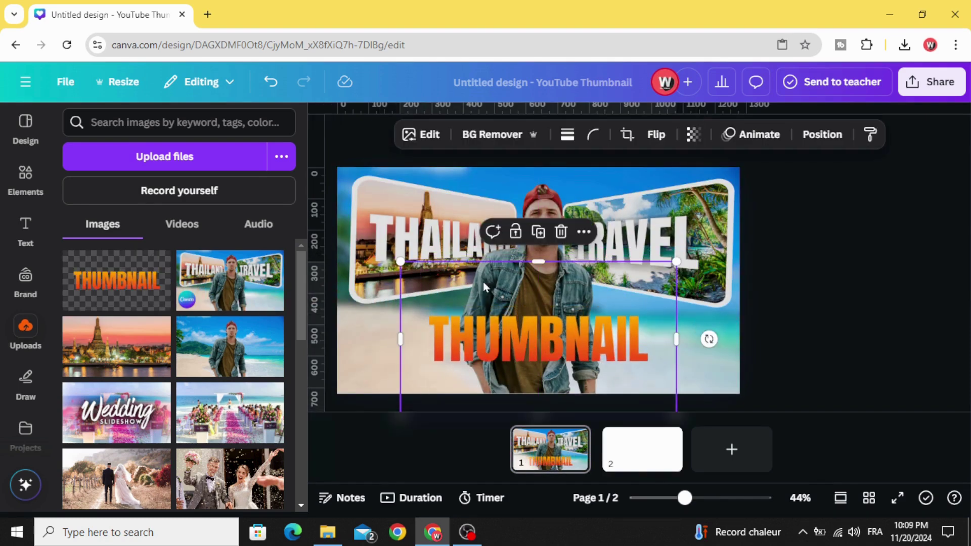
- Give the THUMBNAIL image an Outline shadow of size 31, then enlarge and centre it lower down
left_click(429, 134)
scroll(151, 340, "down", 3)
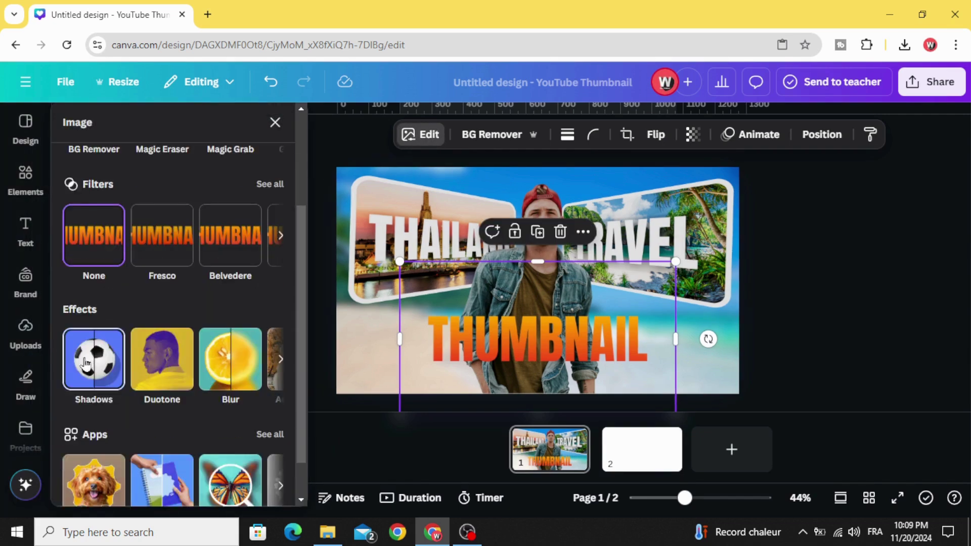
left_click(86, 360)
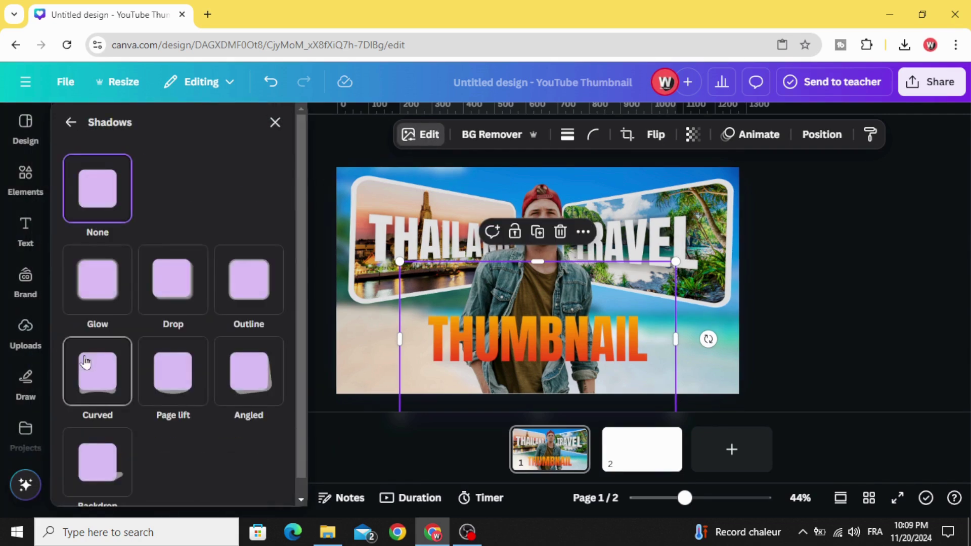
left_click(253, 286)
scroll(225, 353, "down", 3)
mouse_move(117, 416)
left_mouse_down()
mouse_move(137, 414)
mouse_move(102, 413)
mouse_move(124, 417)
left_mouse_up()
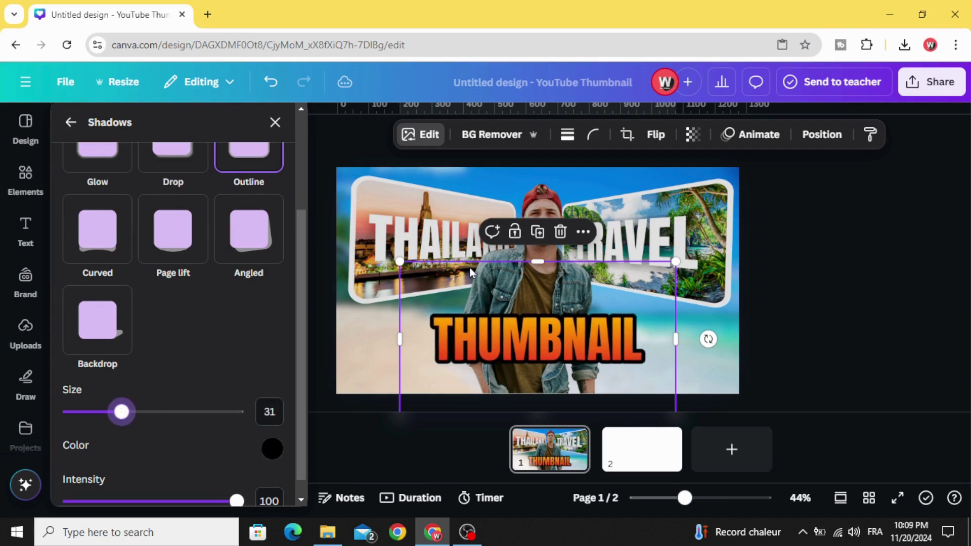
left_click_drag(676, 262, 774, 206)
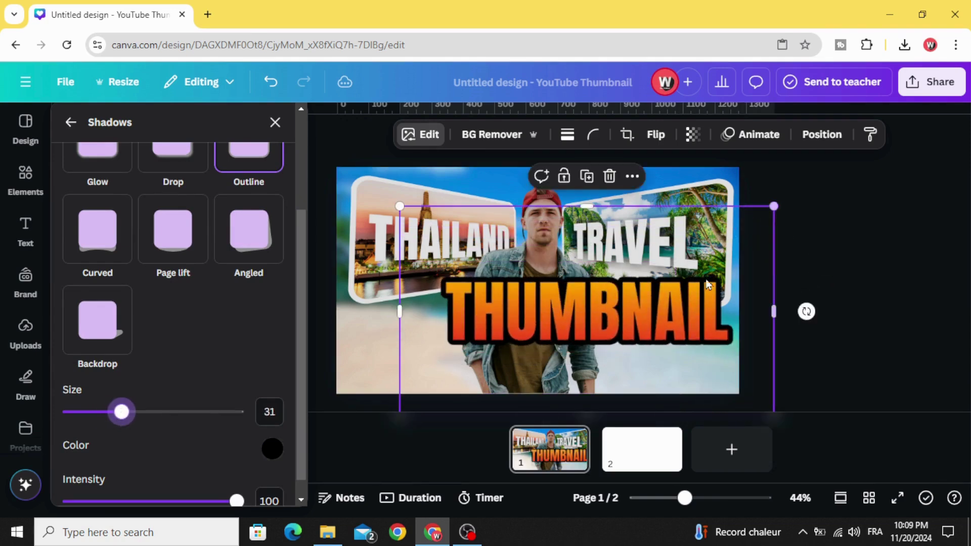
left_click_drag(618, 323, 572, 351)
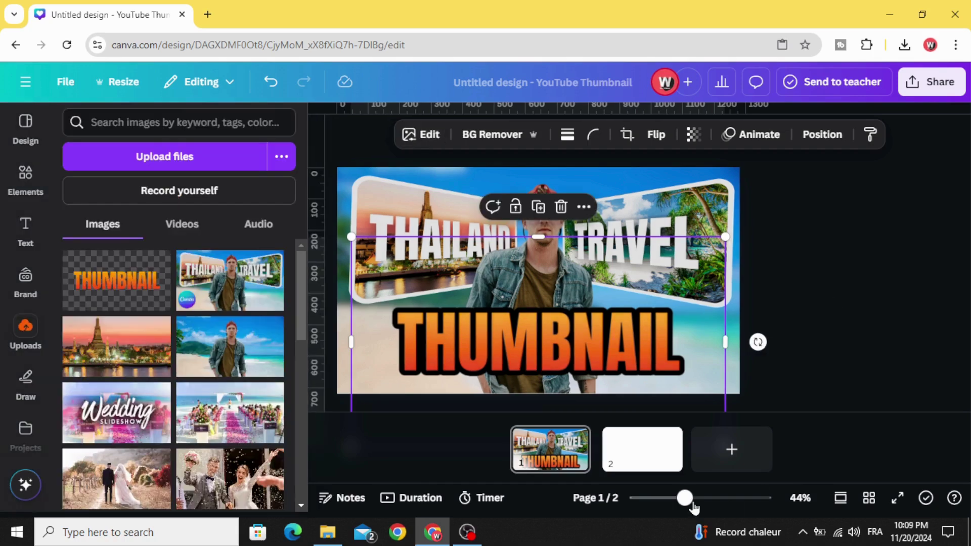
left_click_drag(692, 503, 678, 502)
left_click(788, 337)
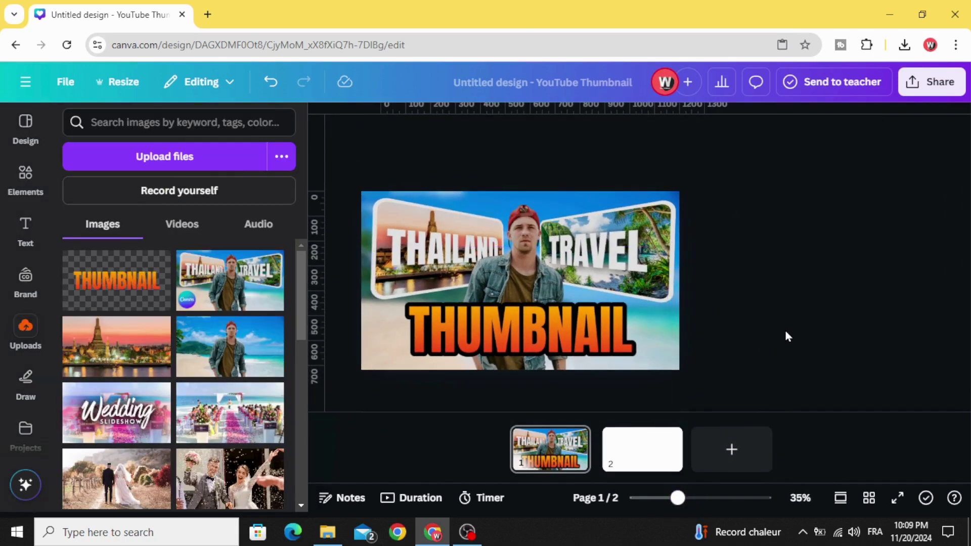